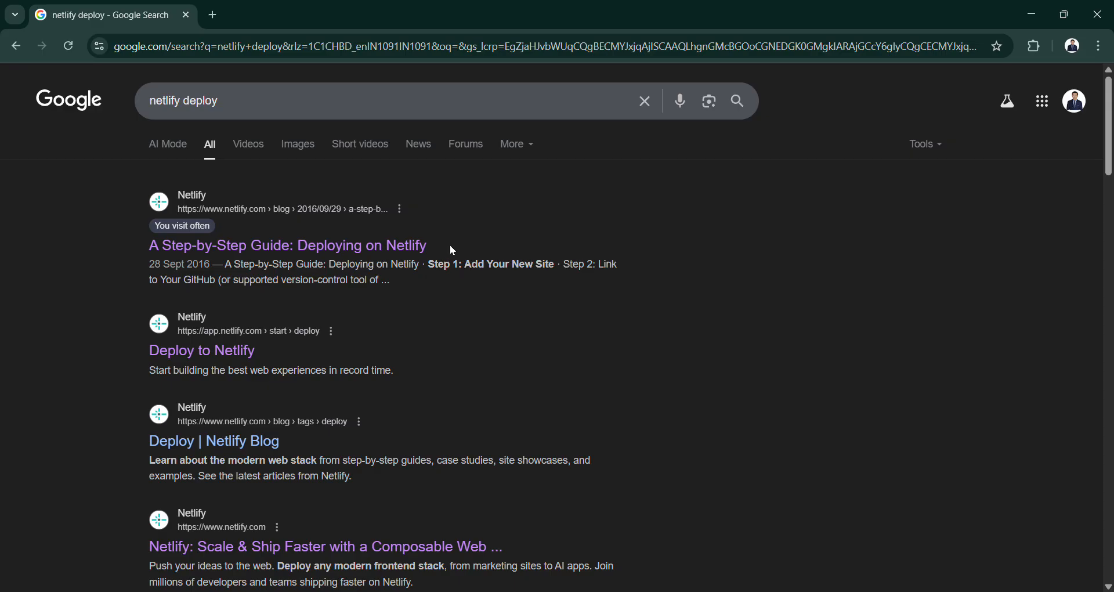
Open Netlify's "A Step-by-Step Guide: Deploying on Netlify" from the search results and go on to the site's sign-up.
{"action": "left_click", "coordinate": [356, 249]}
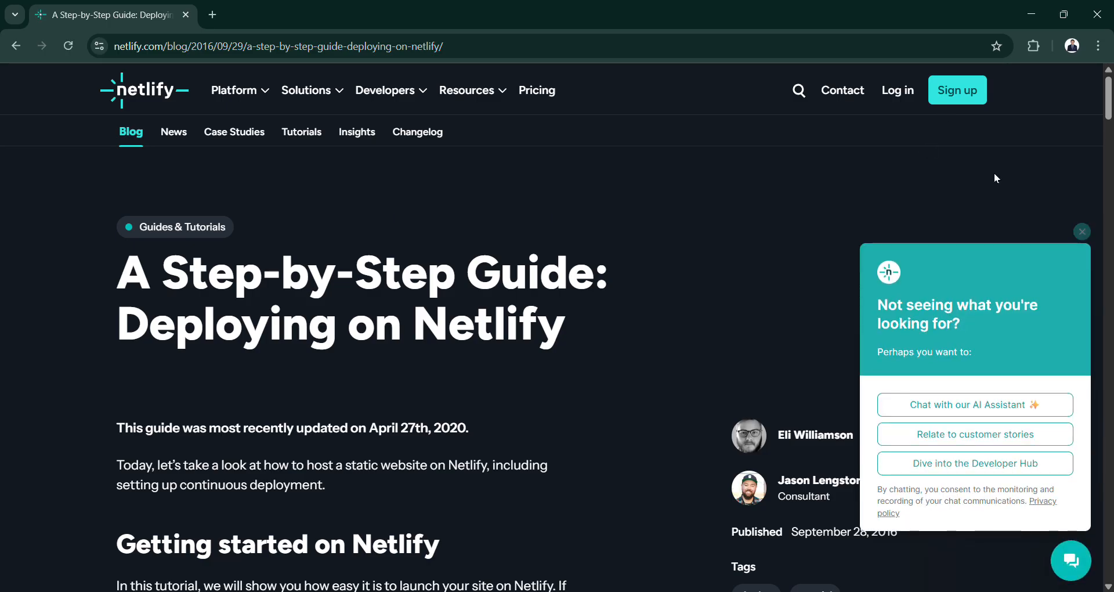
{"action": "left_click", "coordinate": [1081, 232]}
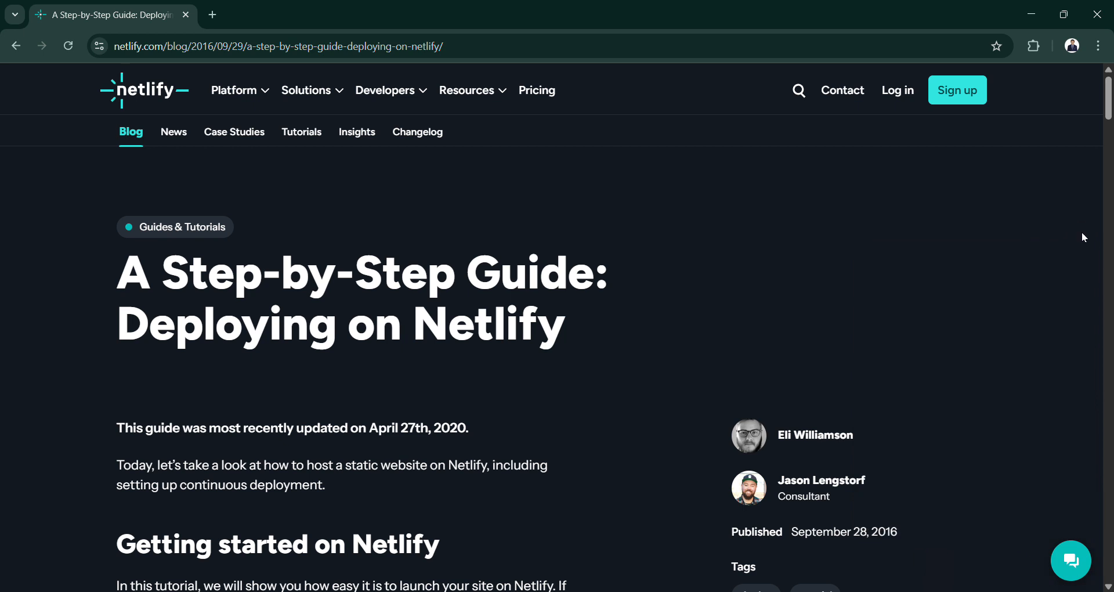
{"action": "left_click", "coordinate": [977, 107]}
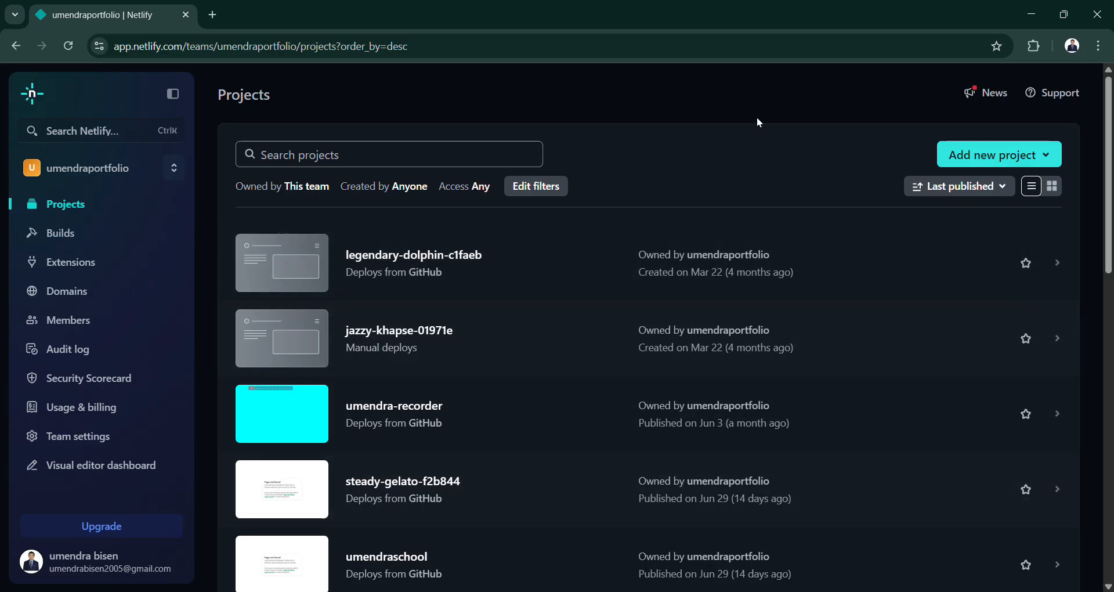
Start importing an existing project and choose GitHub as the Git provider.
{"action": "left_click", "coordinate": [1036, 165]}
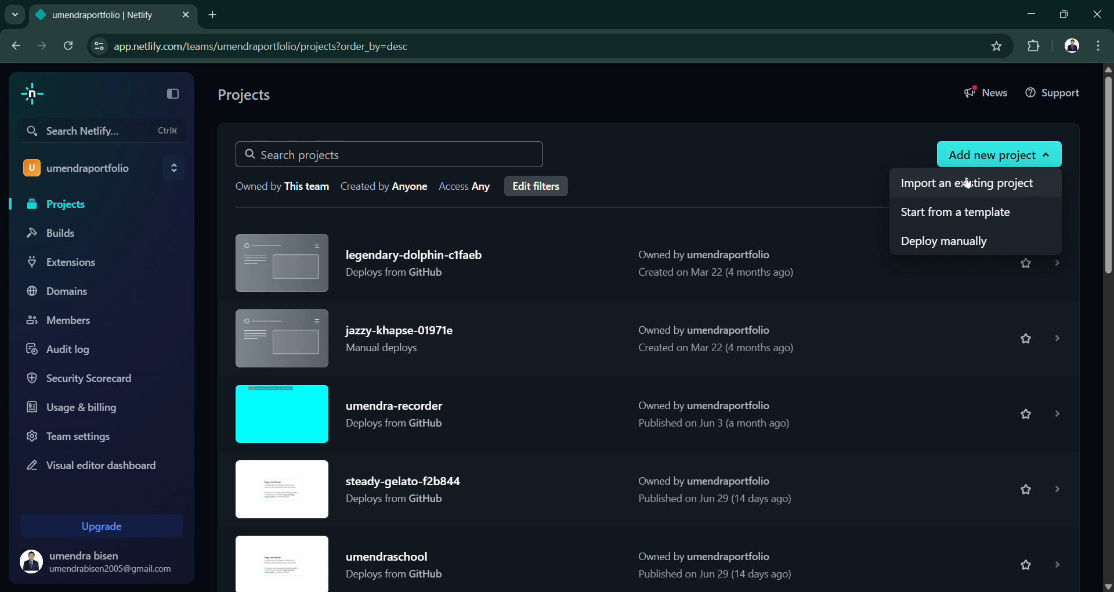
{"action": "left_click", "coordinate": [949, 183]}
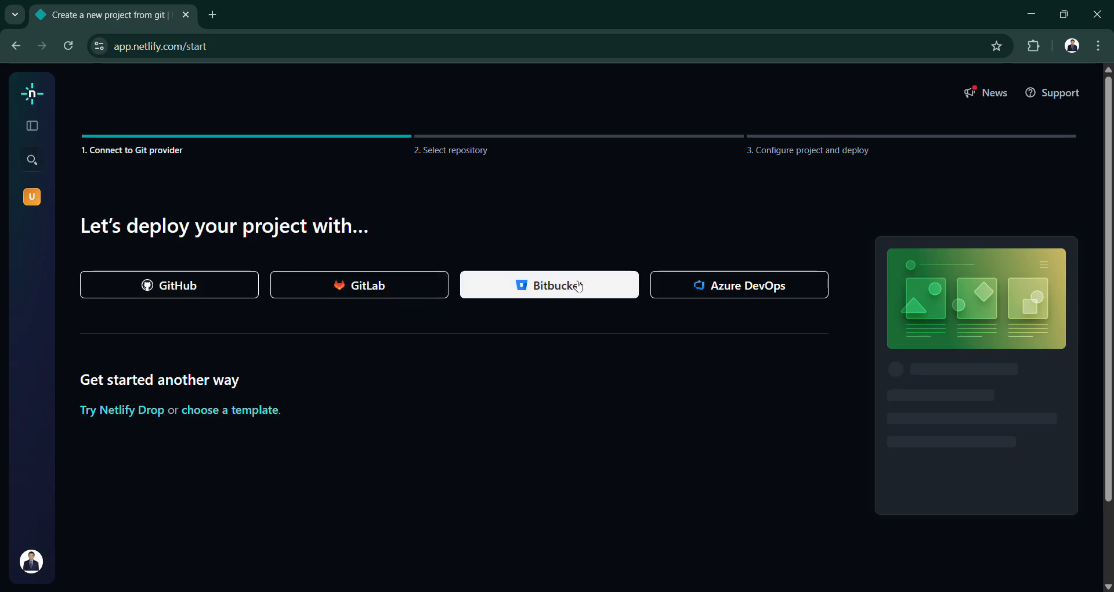
{"action": "left_click", "coordinate": [742, 296]}
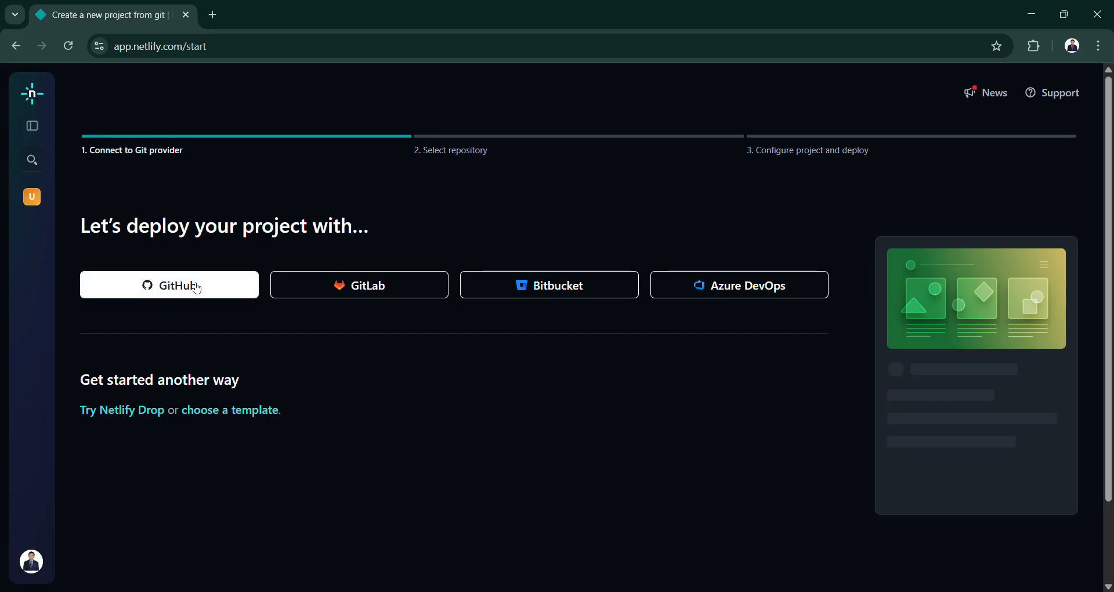
{"action": "left_click", "coordinate": [193, 288]}
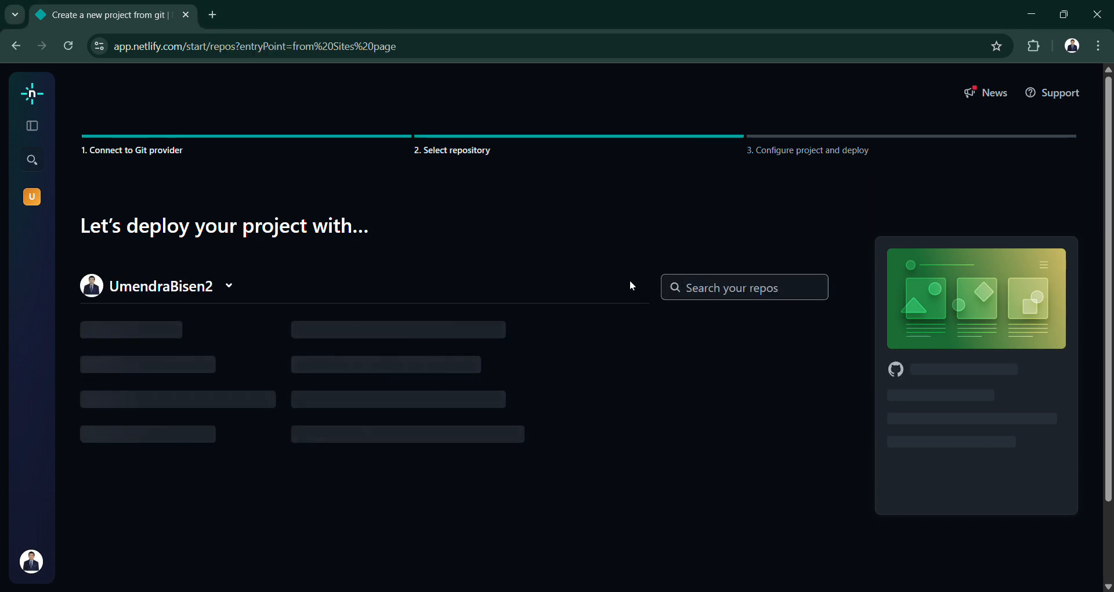
Select the -Library-Management-System repository for deployment and look over its configuration form.
{"action": "scroll", "coordinate": [438, 451], "scroll_direction": "down", "scroll_amount": 3}
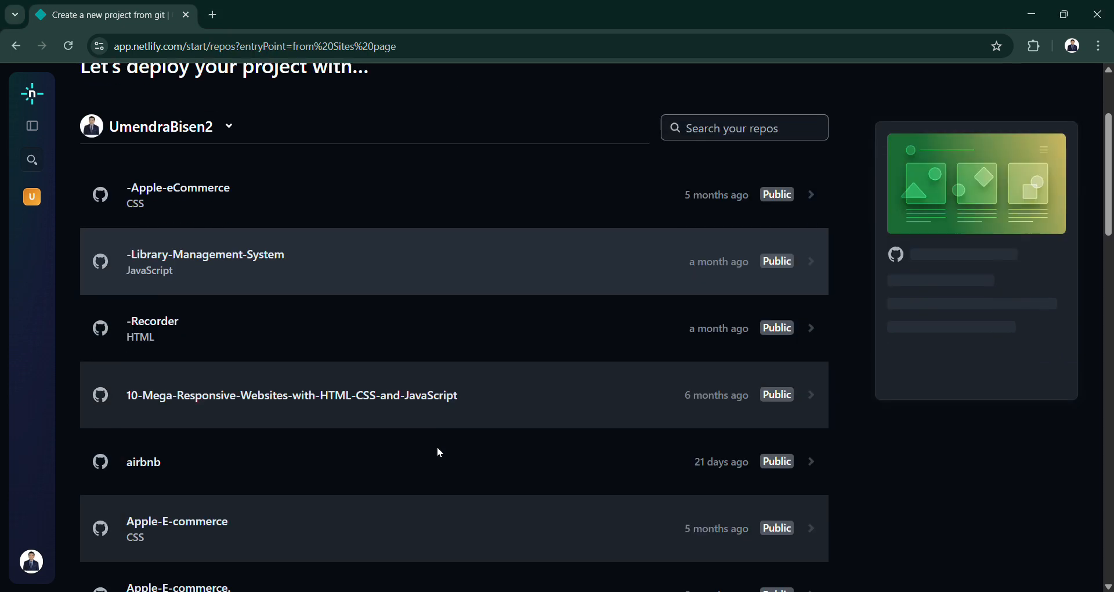
{"action": "scroll", "coordinate": [461, 365], "scroll_direction": "up", "scroll_amount": 3}
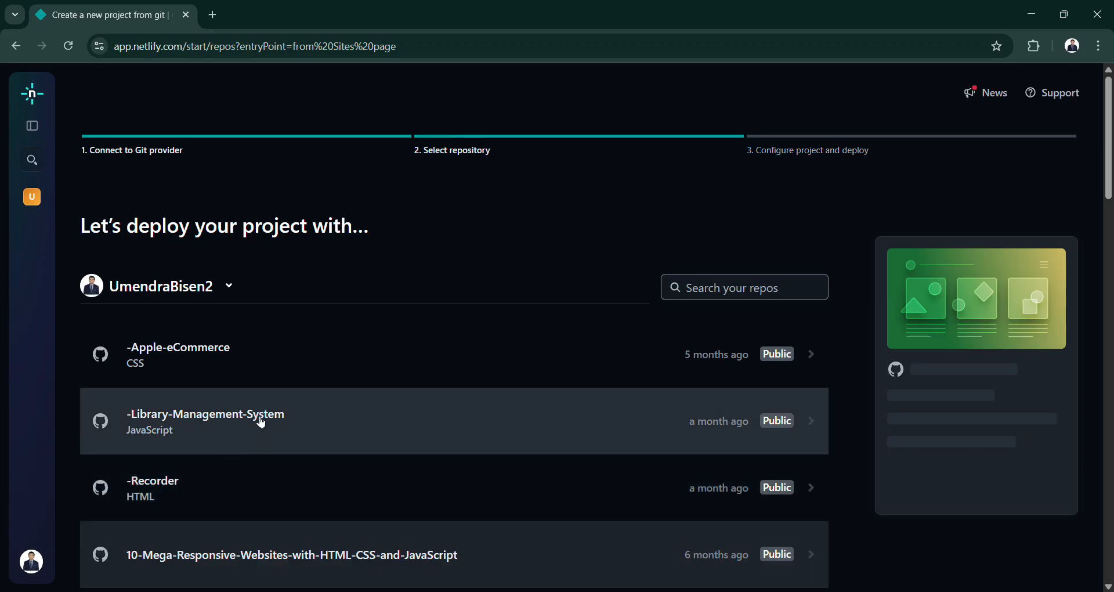
{"action": "left_click", "coordinate": [261, 423]}
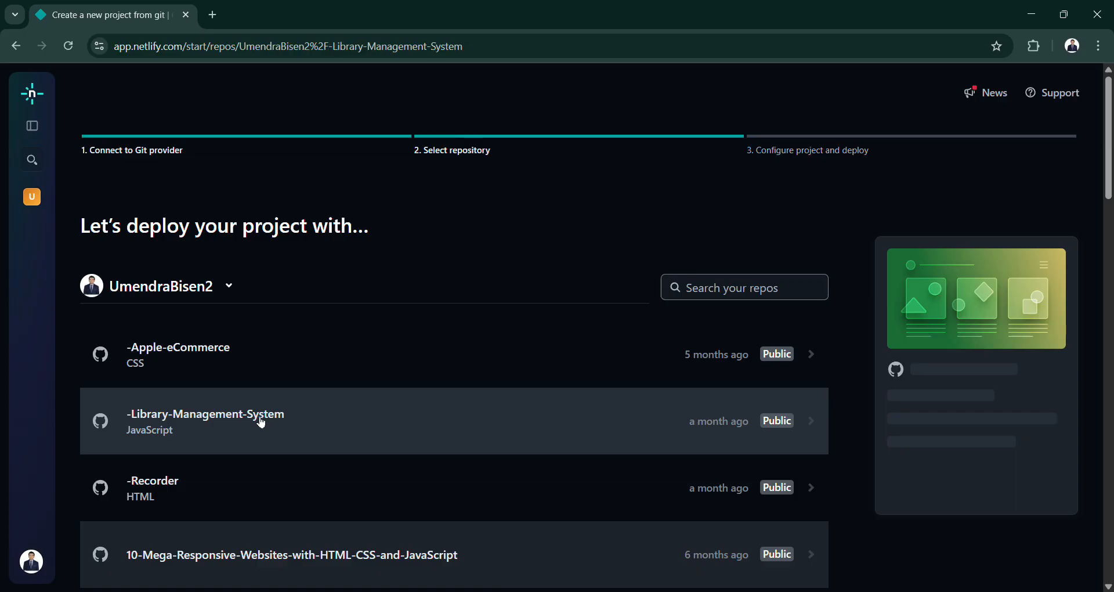
{"action": "scroll", "coordinate": [612, 351], "scroll_direction": "down", "scroll_amount": 3}
{"action": "scroll", "coordinate": [608, 346], "scroll_direction": "down", "scroll_amount": 3}
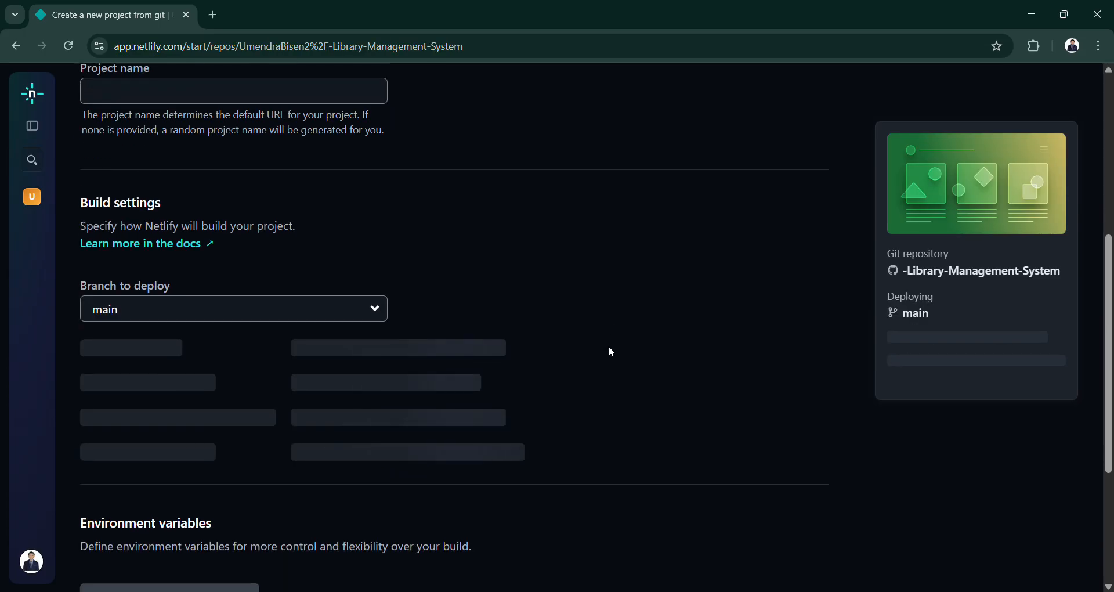
{"action": "scroll", "coordinate": [548, 262], "scroll_direction": "up", "scroll_amount": 6}
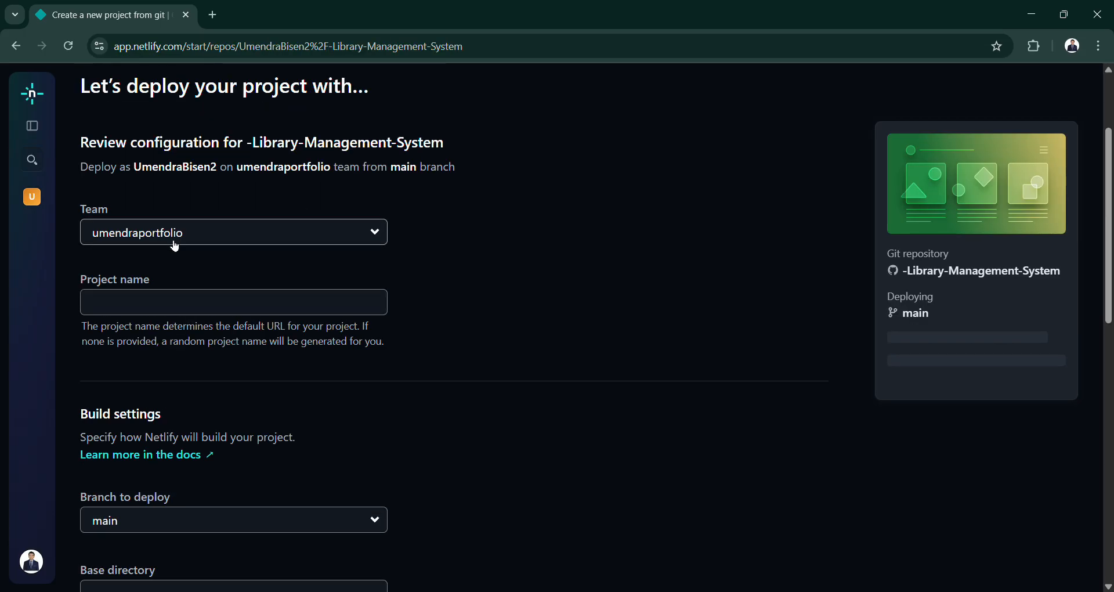
Choose the only available team for the project and make the project name ready for entry.
{"action": "left_click", "coordinate": [216, 230]}
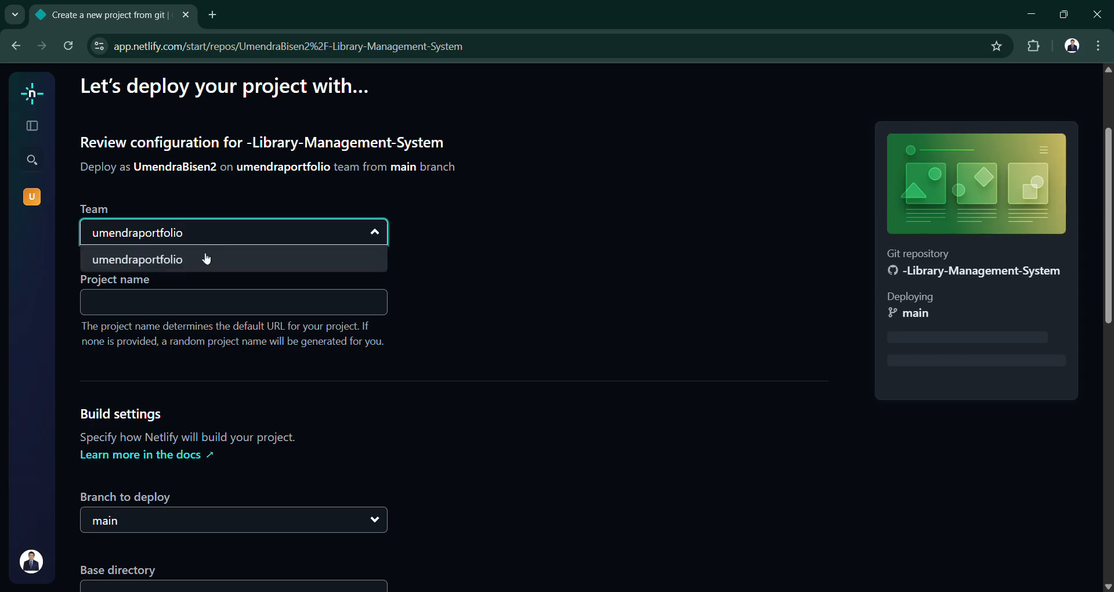
{"action": "left_click", "coordinate": [218, 238]}
{"action": "left_click", "coordinate": [217, 238]}
{"action": "left_click", "coordinate": [218, 238]}
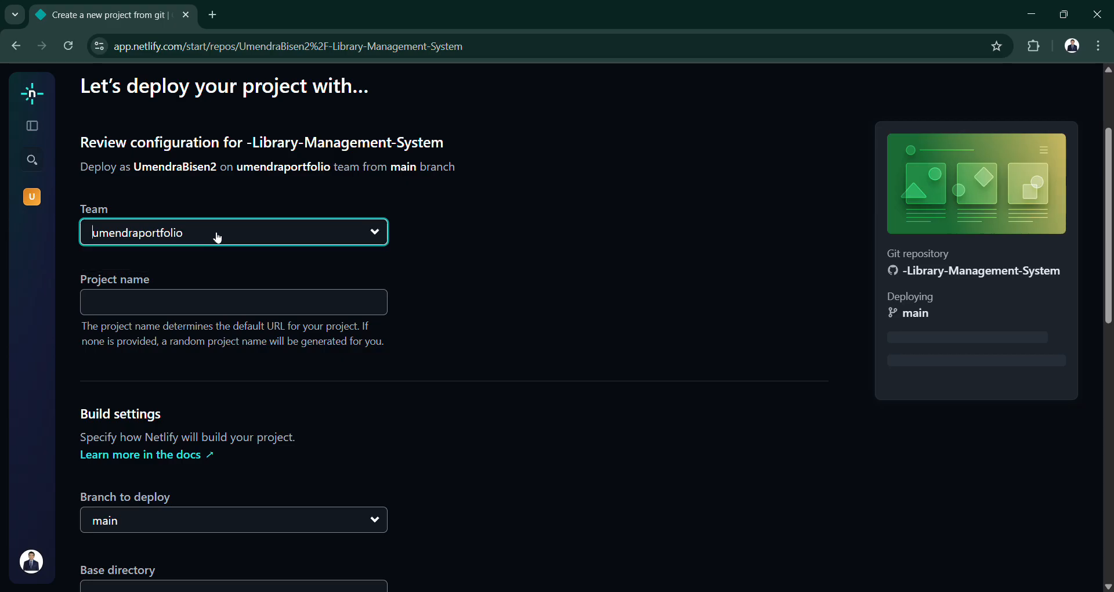
{"action": "left_click", "coordinate": [200, 239]}
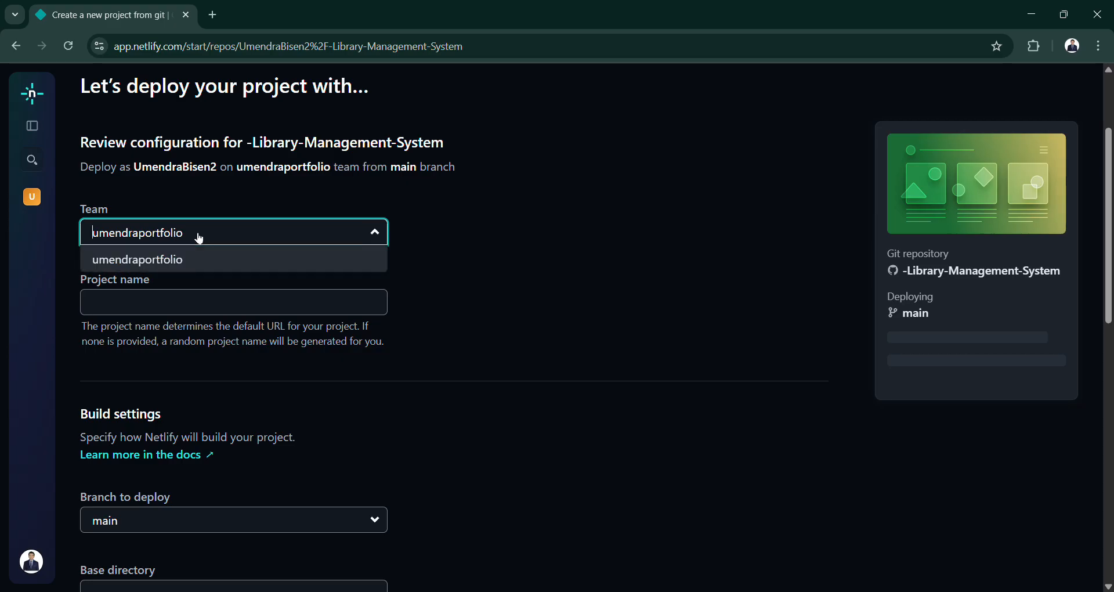
{"action": "left_click", "coordinate": [194, 259]}
{"action": "left_click", "coordinate": [180, 305]}
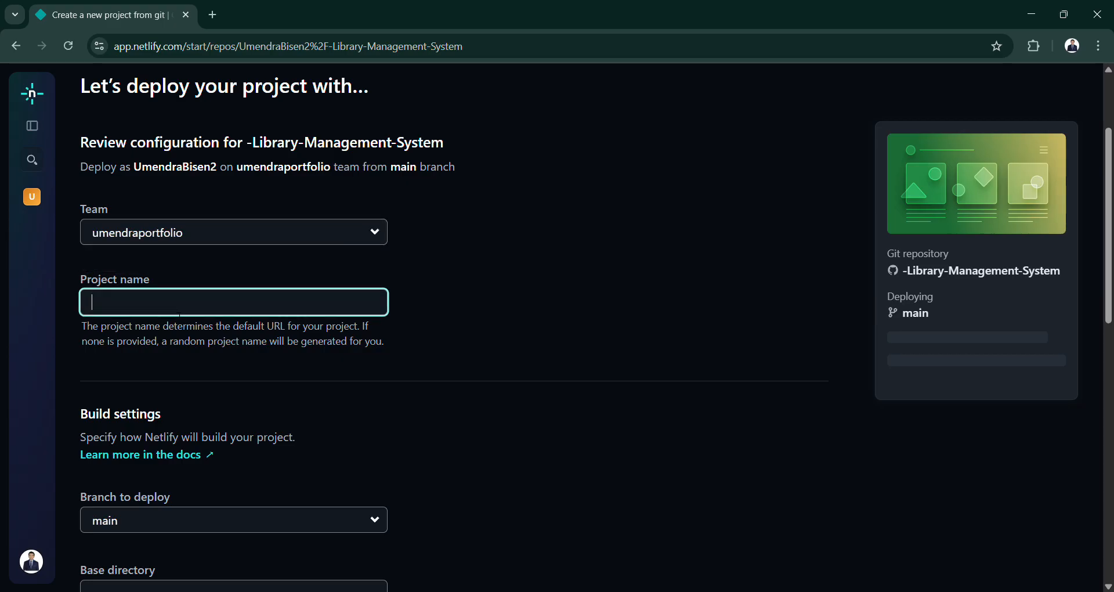
{"action": "scroll", "coordinate": [179, 315], "scroll_direction": "down", "scroll_amount": 3}
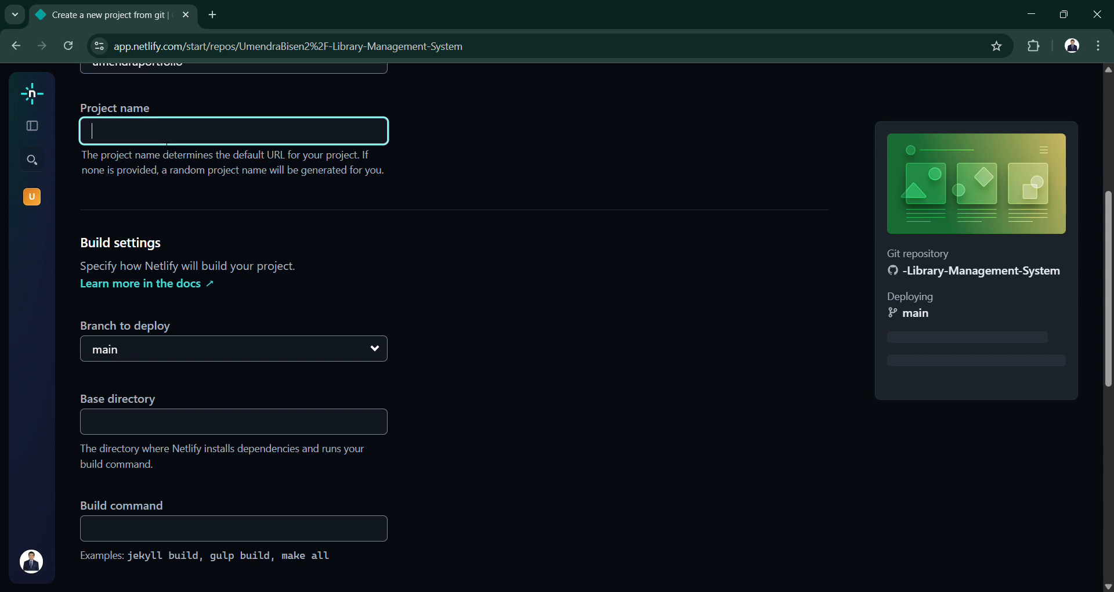
{"action": "type", "text": "mana"}
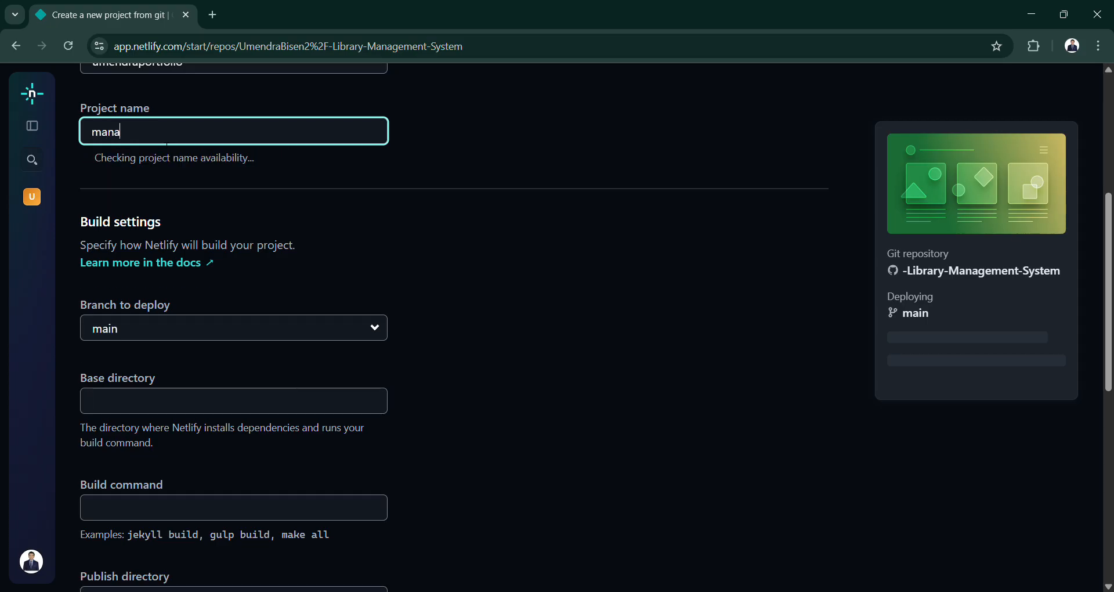
{"action": "key", "text": "BackSpace"}
{"action": "key", "text": "BackSpace"}
{"action": "key", "text": "BackSpace"}
{"action": "key", "text": "BackSpace"}
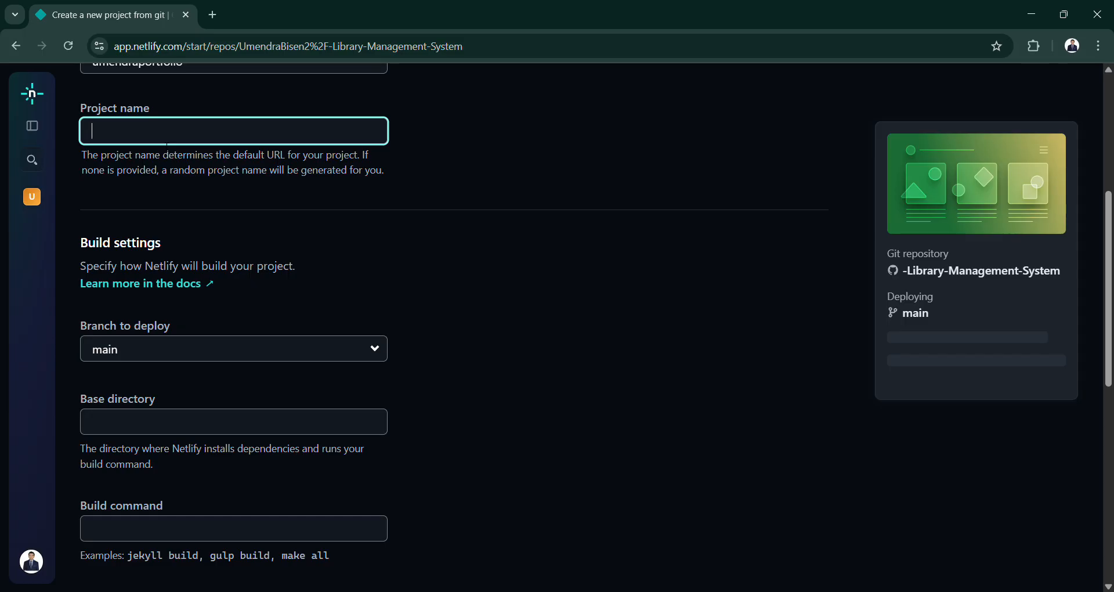
Name the project with the prefix LMS followed directly by the owner's first name.
{"action": "type", "text": "LMs"}
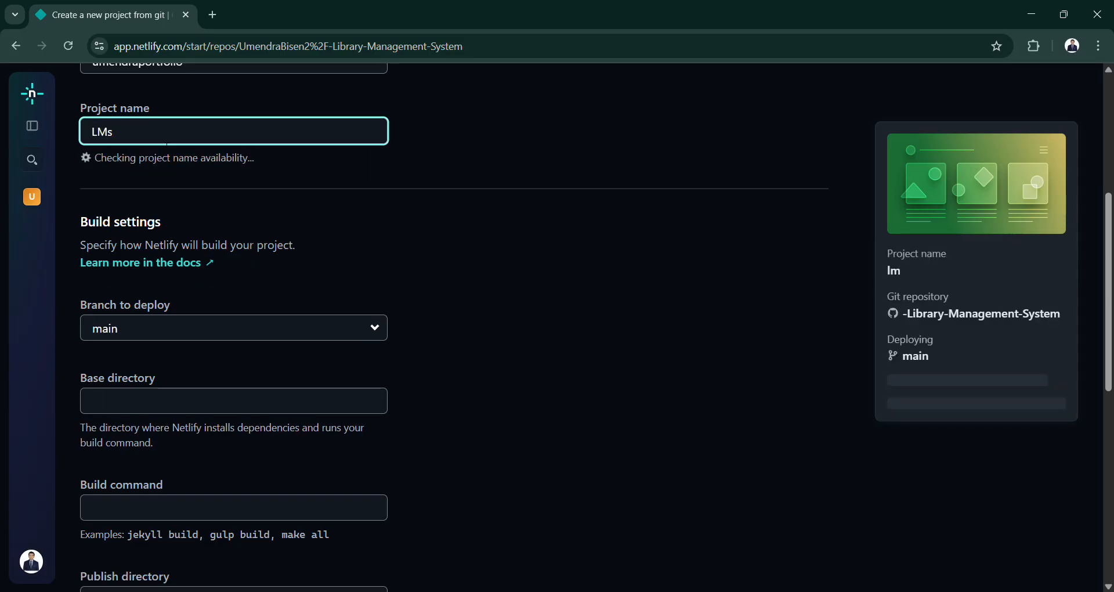
{"action": "key", "text": "BackSpace"}
{"action": "type", "text": "S"}
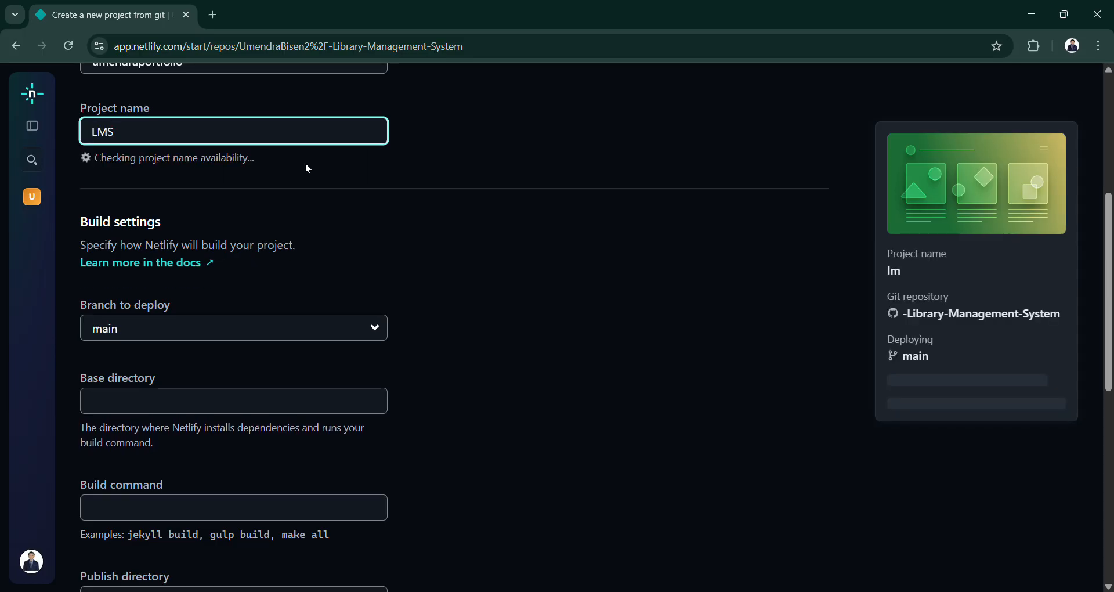
{"action": "scroll", "coordinate": [332, 194], "scroll_direction": "down", "scroll_amount": 1}
{"action": "scroll", "coordinate": [330, 192], "scroll_direction": "up", "scroll_amount": 2}
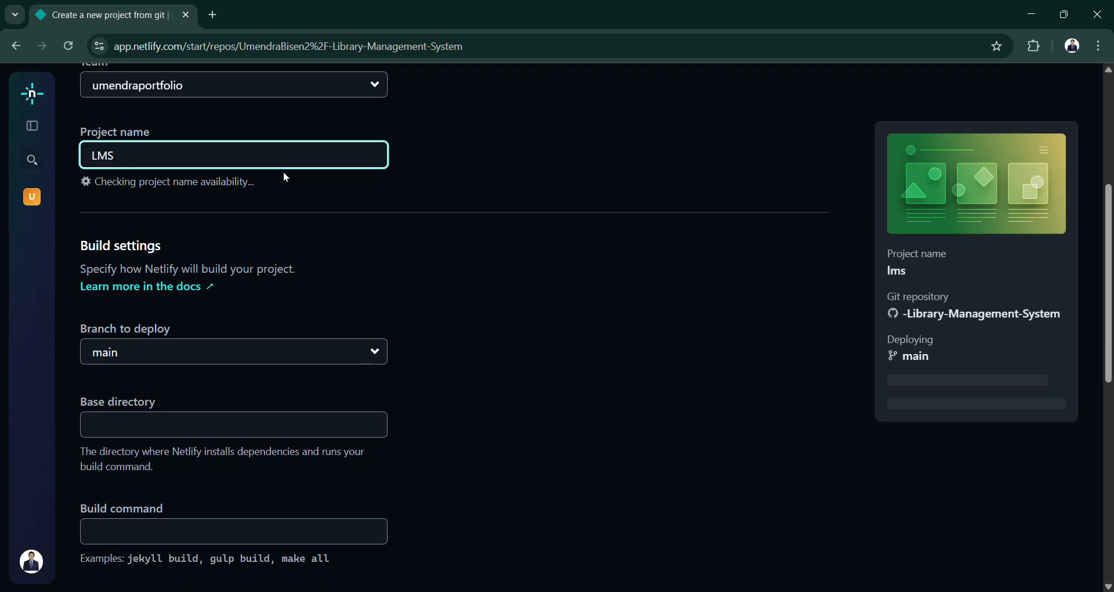
{"action": "type", "text": "Umendra"}
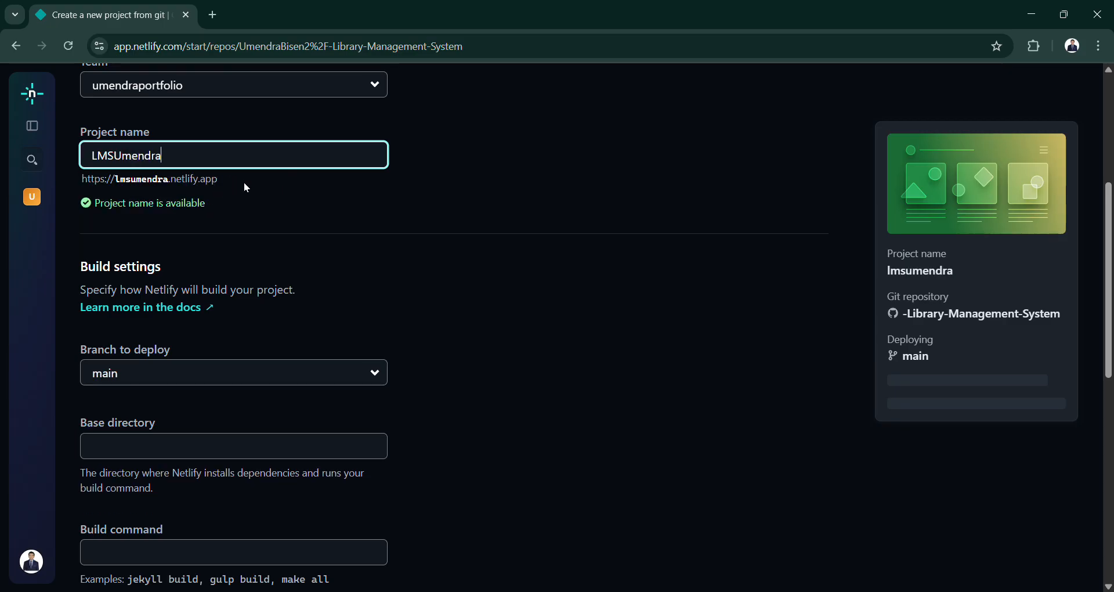
Review the build settings, including branch to deploy, base directory, build command, publish directory and functions directory, down to the environment variables.
{"action": "scroll", "coordinate": [274, 203], "scroll_direction": "down", "scroll_amount": 1}
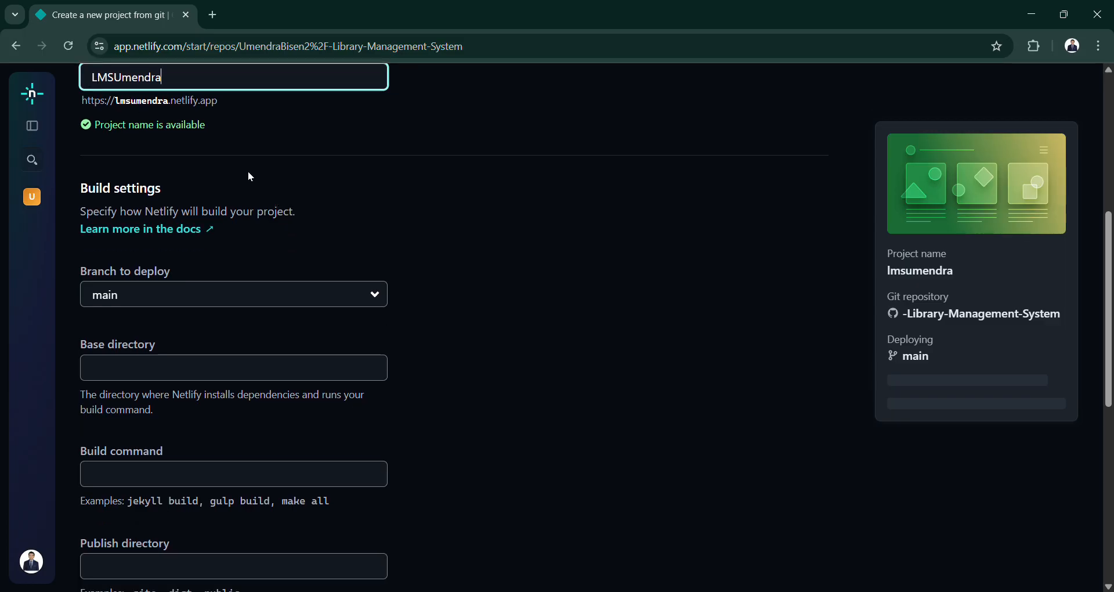
{"action": "scroll", "coordinate": [266, 189], "scroll_direction": "down", "scroll_amount": 4}
{"action": "scroll", "coordinate": [363, 251], "scroll_direction": "up", "scroll_amount": 4}
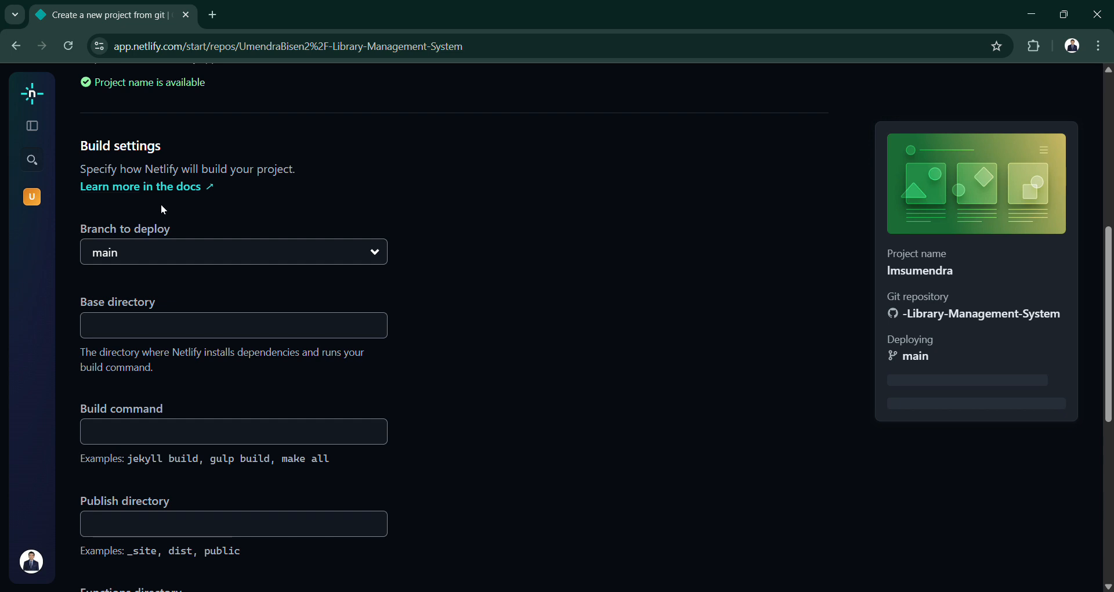
{"action": "scroll", "coordinate": [174, 267], "scroll_direction": "down", "scroll_amount": 1}
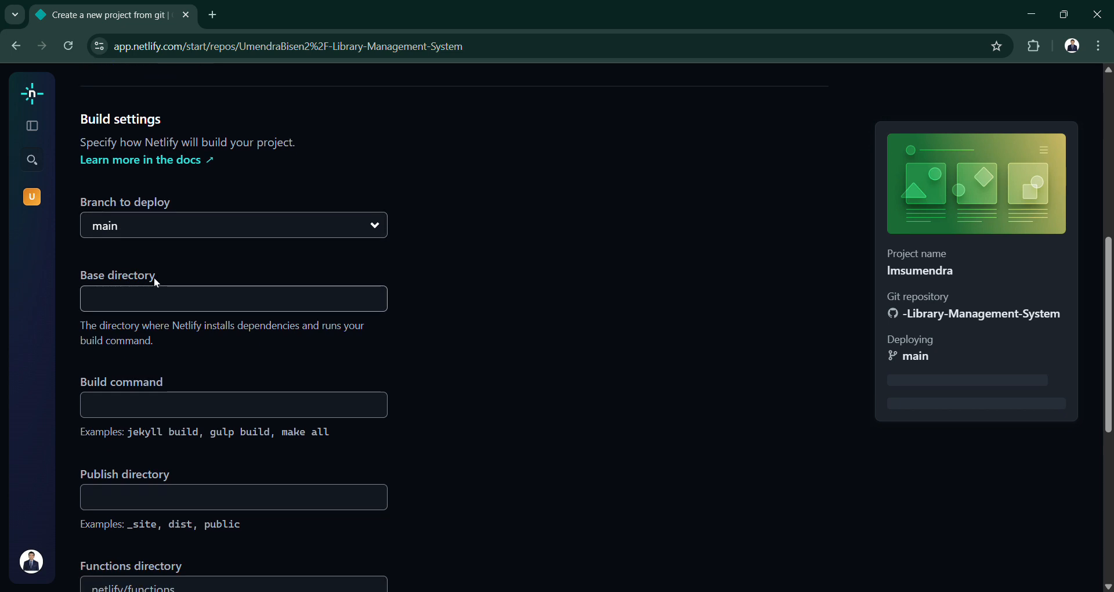
{"action": "scroll", "coordinate": [192, 276], "scroll_direction": "down", "scroll_amount": 1}
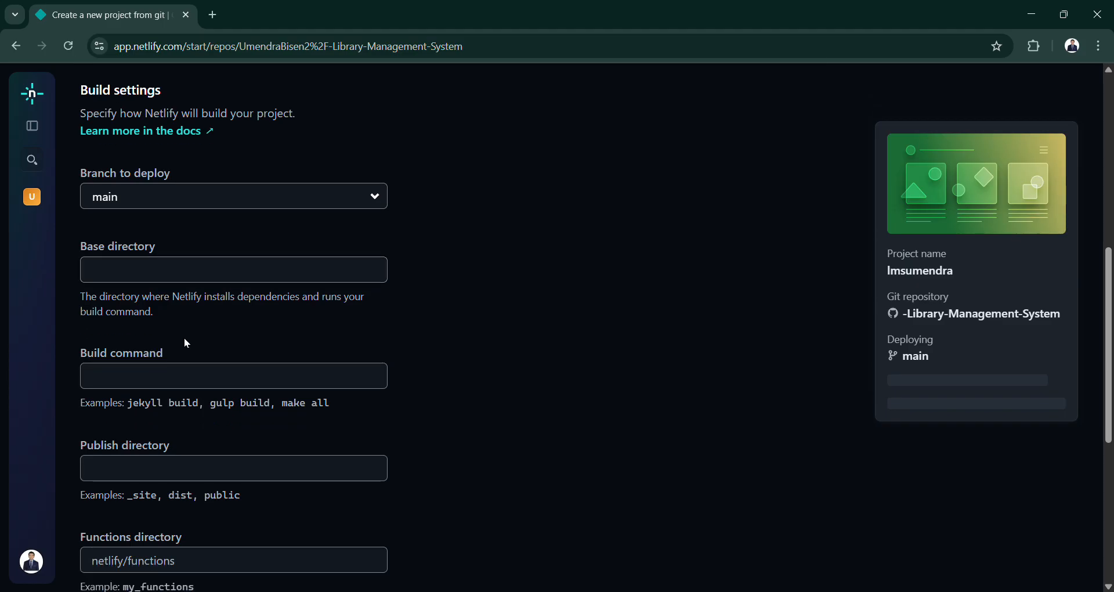
{"action": "scroll", "coordinate": [187, 344], "scroll_direction": "down", "scroll_amount": 1}
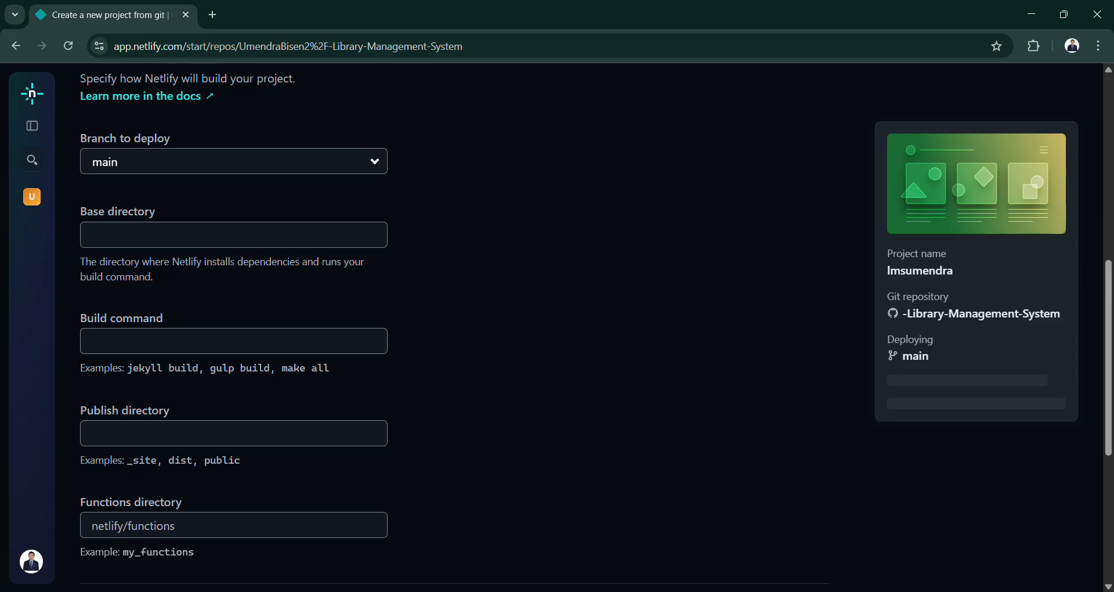
{"action": "scroll", "coordinate": [294, 377], "scroll_direction": "down", "scroll_amount": 2}
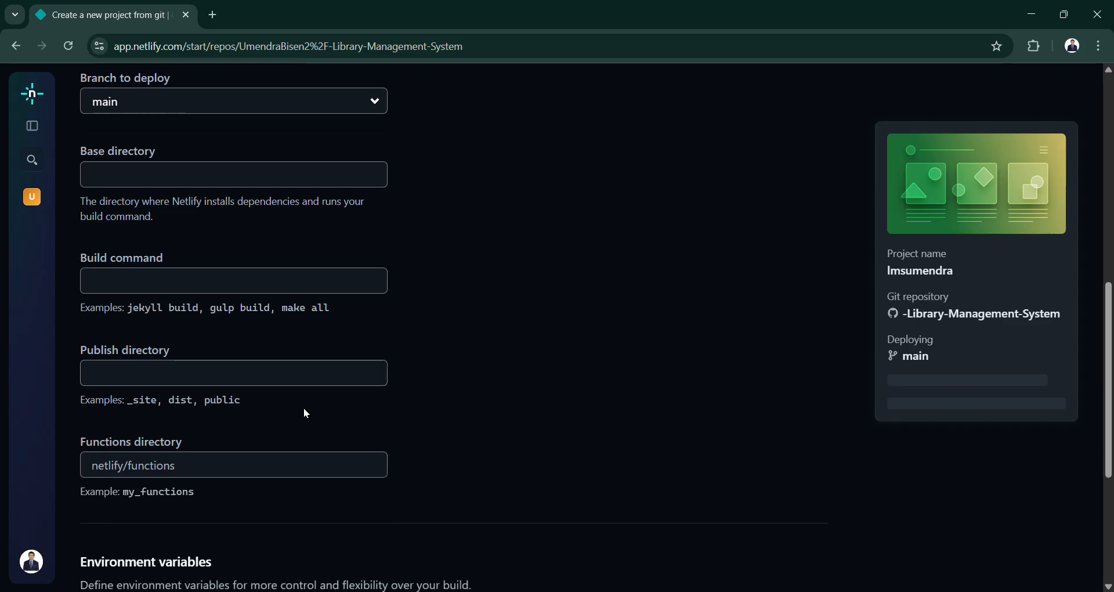
{"action": "scroll", "coordinate": [255, 382], "scroll_direction": "down", "scroll_amount": 1}
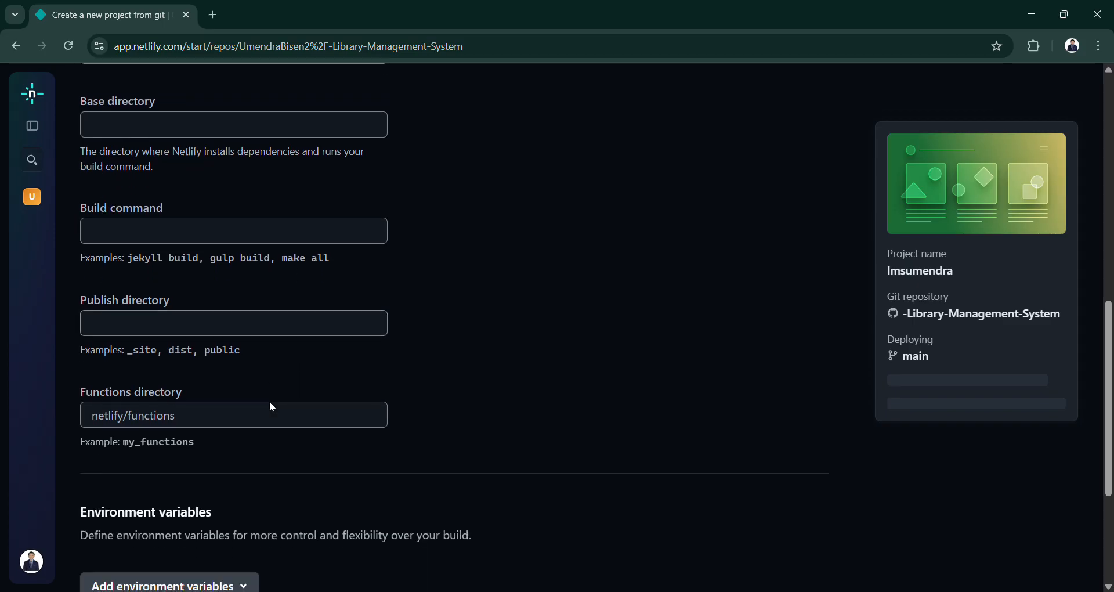
{"action": "scroll", "coordinate": [225, 376], "scroll_direction": "down", "scroll_amount": 2}
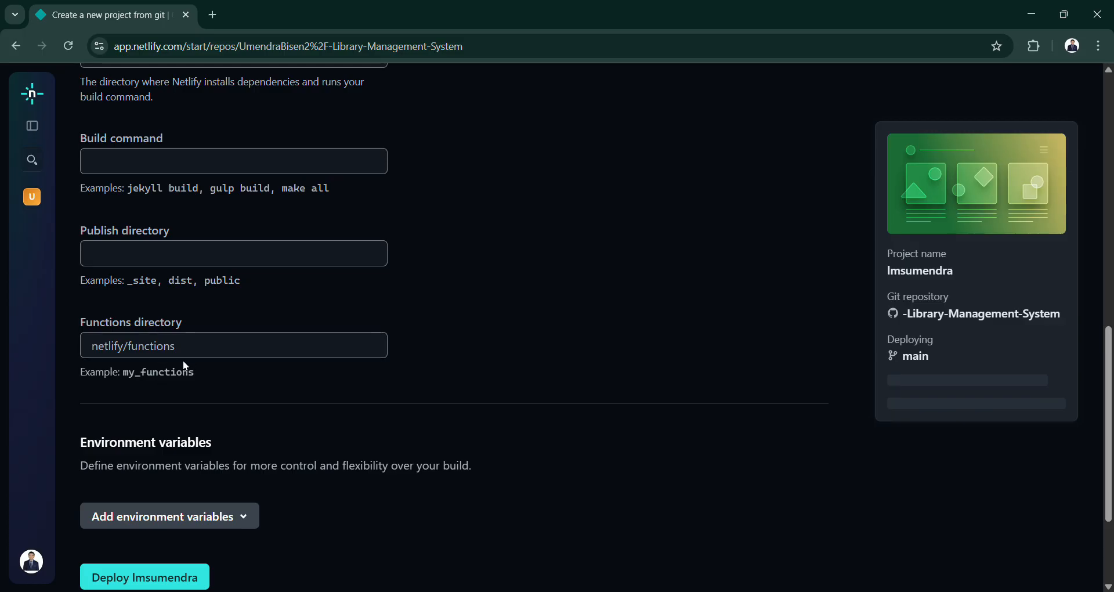
{"action": "scroll", "coordinate": [194, 373], "scroll_direction": "down", "scroll_amount": 3}
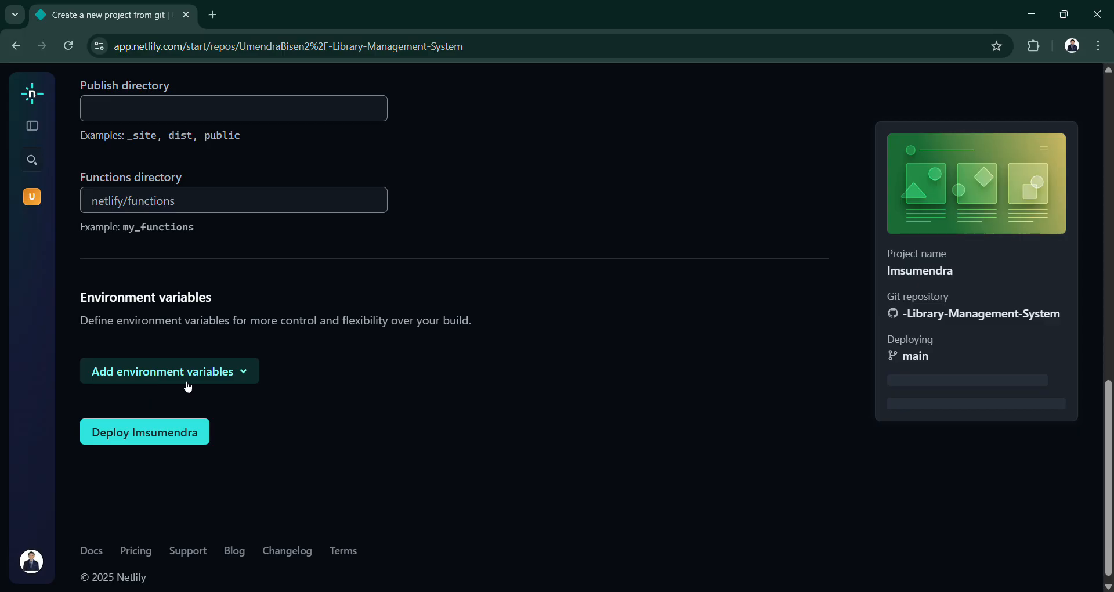
Check the options for adding environment variables, and deploy the project without adding any.
{"action": "left_click", "coordinate": [255, 378]}
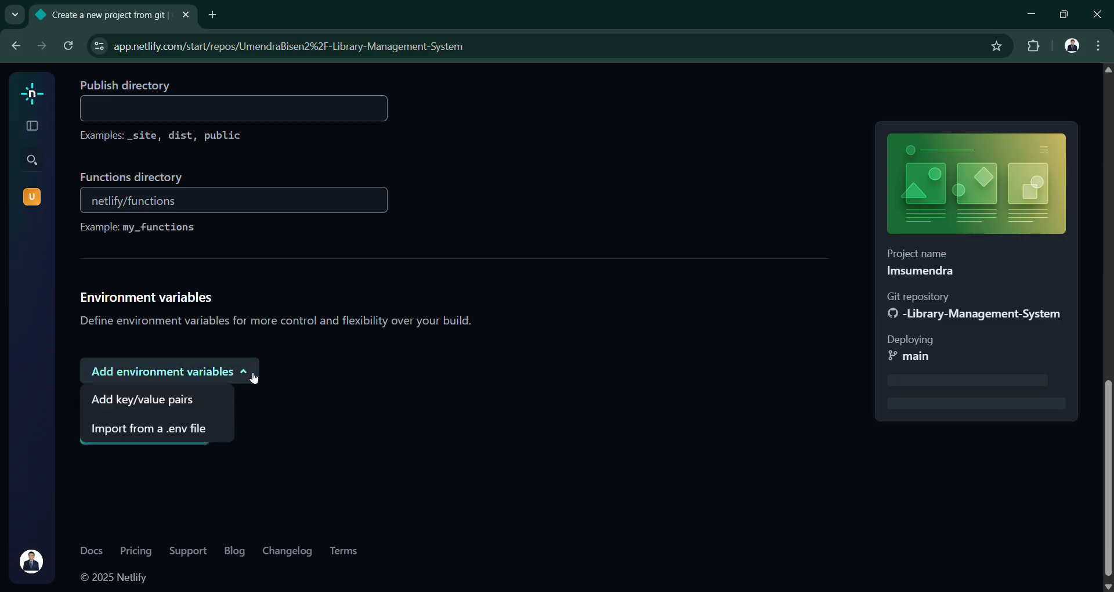
{"action": "left_click", "coordinate": [257, 373]}
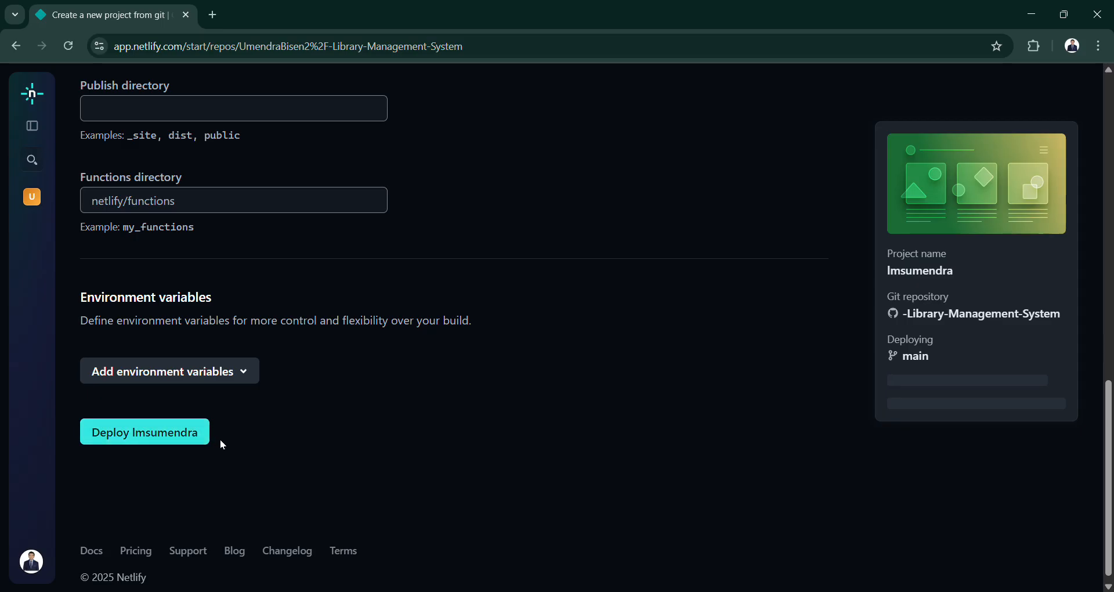
{"action": "left_click", "coordinate": [144, 441]}
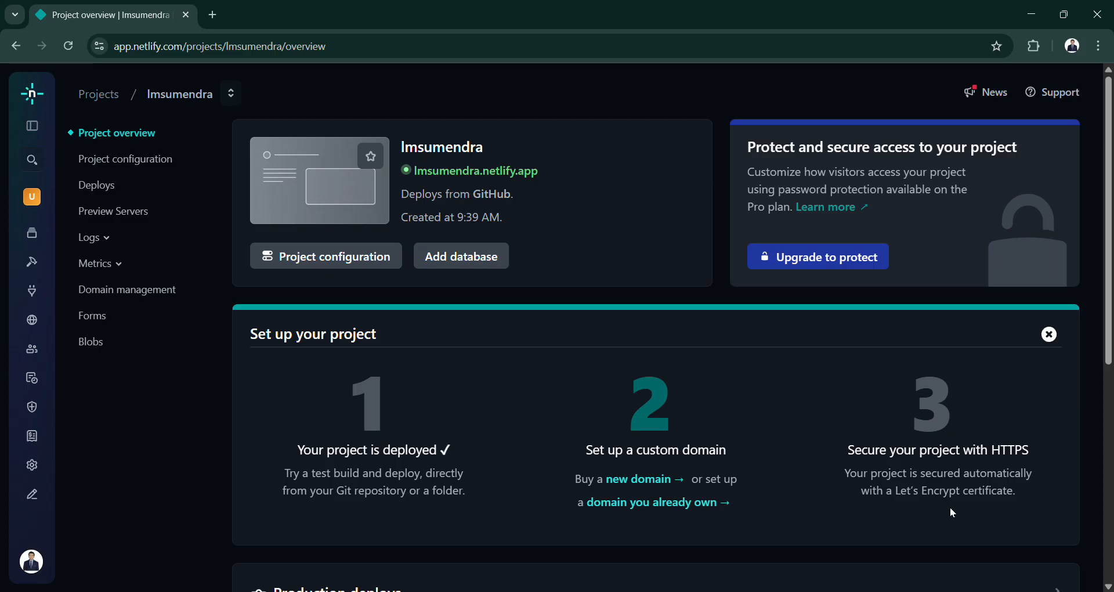
Check the project overview down to its production deploys, and open the deployed site from the project's netlify.app address.
{"action": "scroll", "coordinate": [931, 503], "scroll_direction": "down", "scroll_amount": 1}
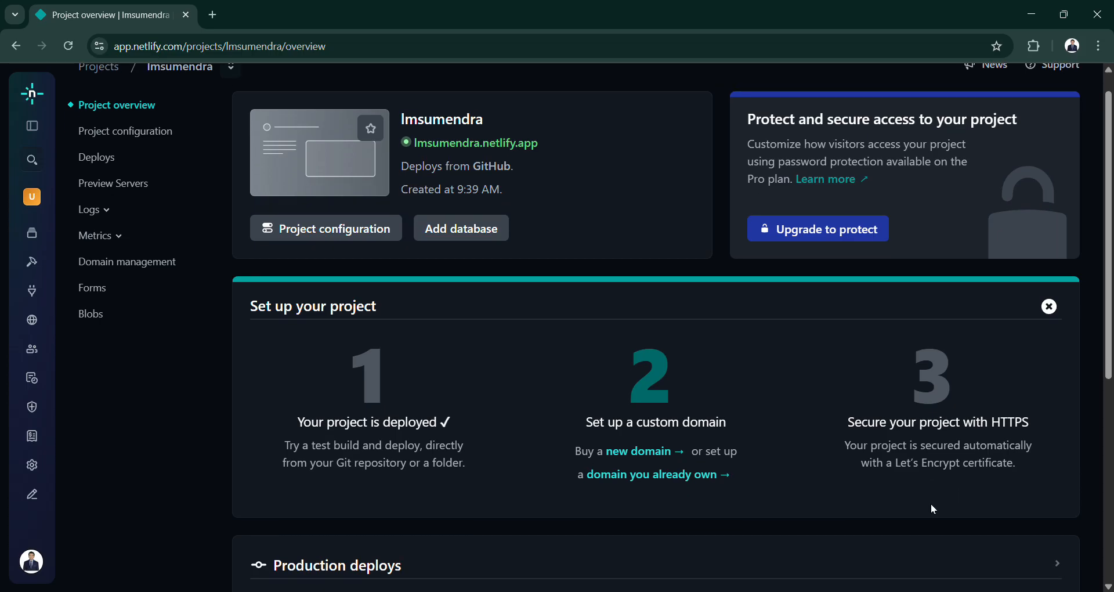
{"action": "scroll", "coordinate": [931, 481], "scroll_direction": "down", "scroll_amount": 4}
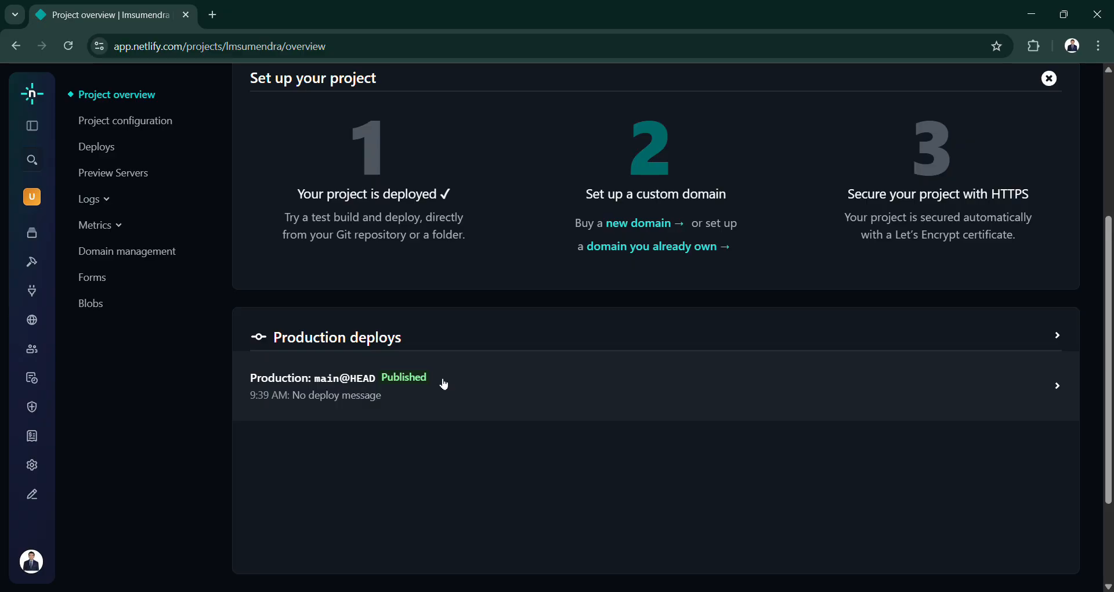
{"action": "scroll", "coordinate": [480, 383], "scroll_direction": "up", "scroll_amount": 4}
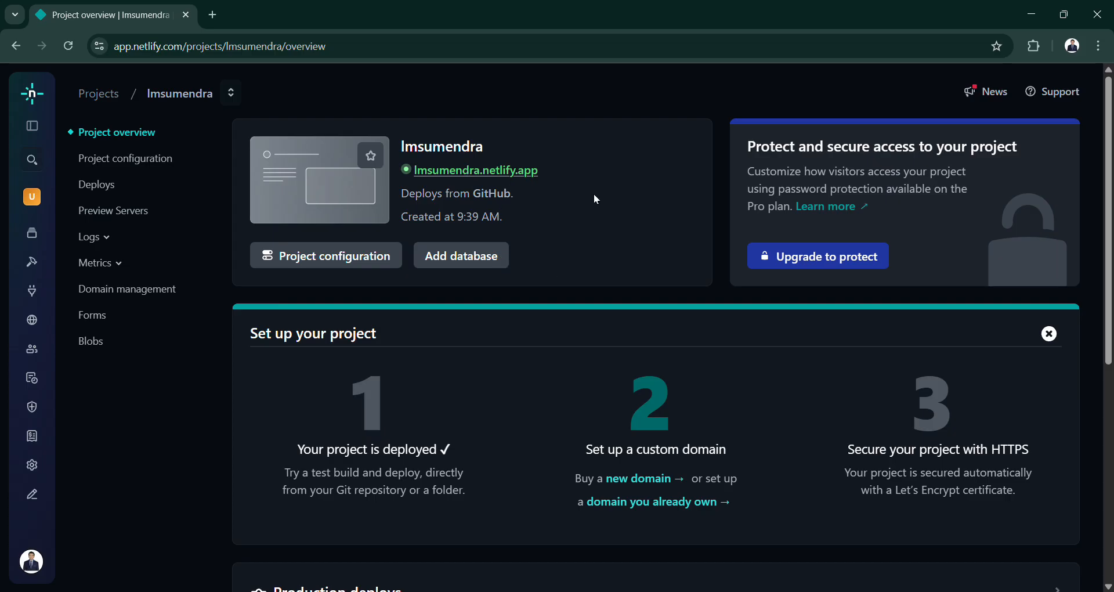
{"action": "left_click", "coordinate": [533, 171]}
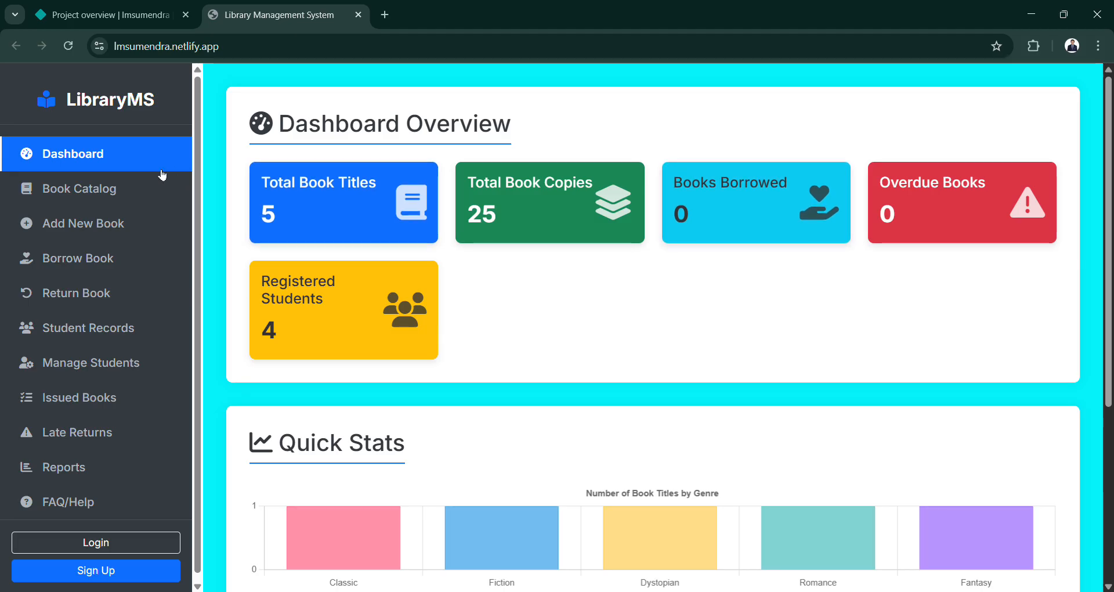
Test the live site's book pages from Book Catalog through Add New Book and Borrow Book to Return Book, dismissing any alert.
{"action": "left_click", "coordinate": [131, 189]}
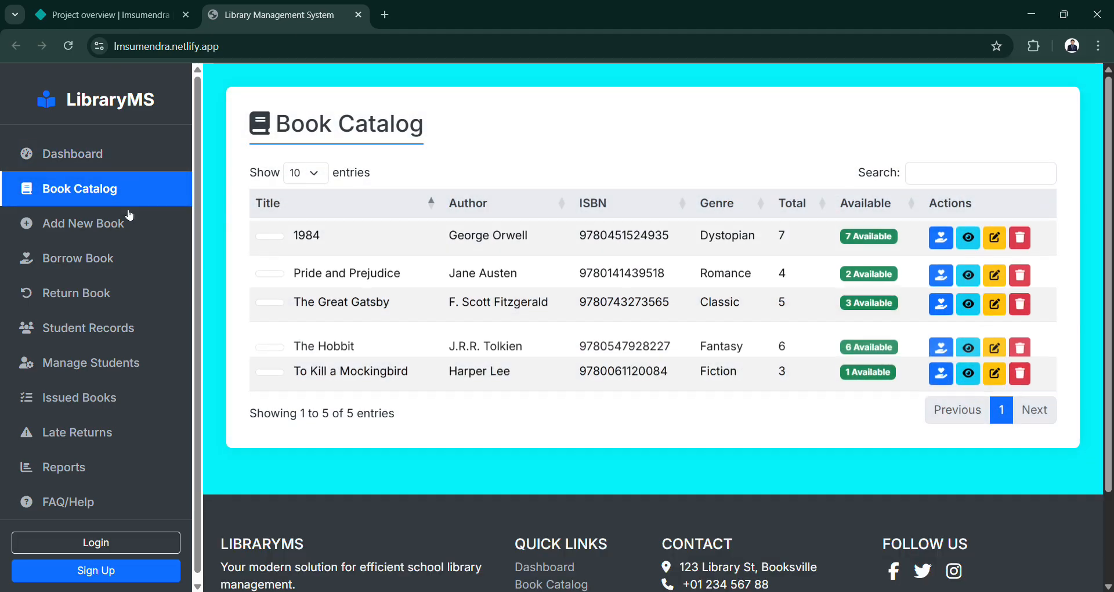
{"action": "left_click", "coordinate": [129, 220]}
{"action": "left_click", "coordinate": [109, 250]}
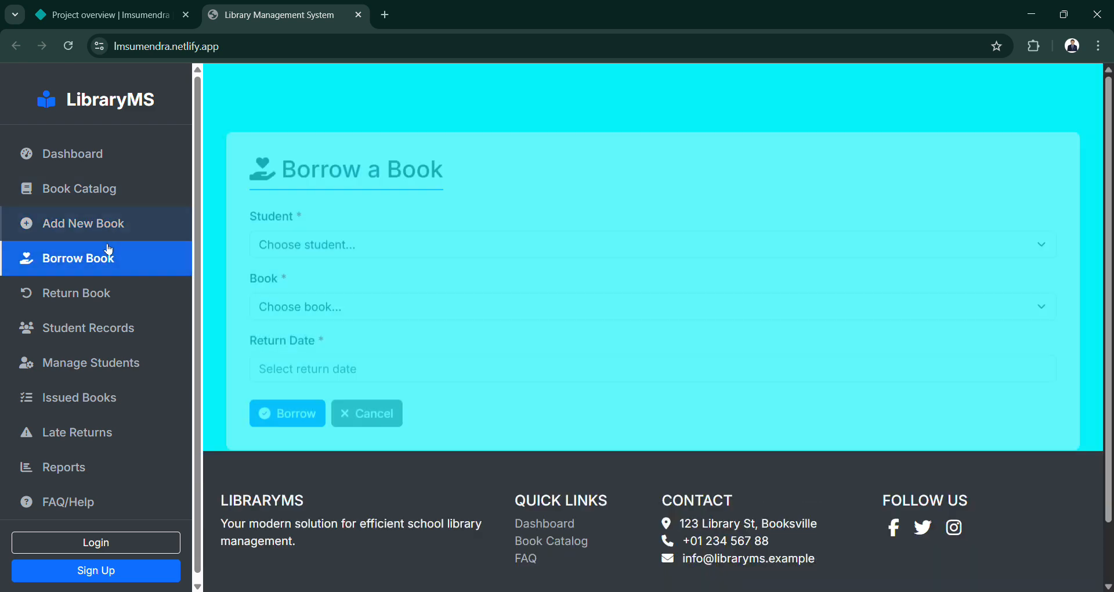
{"action": "left_click", "coordinate": [111, 283]}
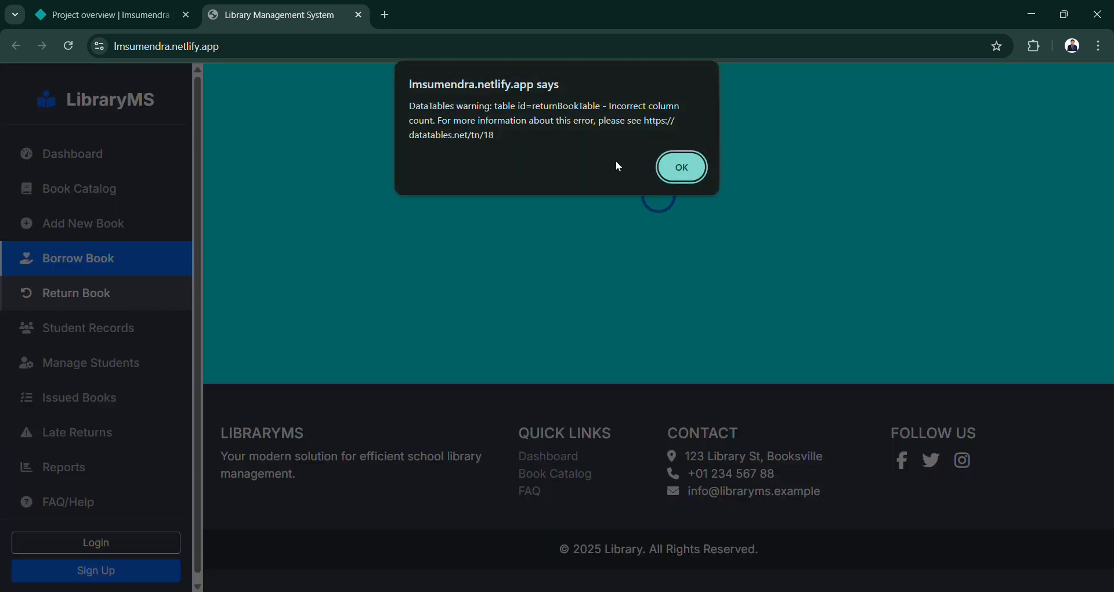
{"action": "left_click", "coordinate": [670, 167]}
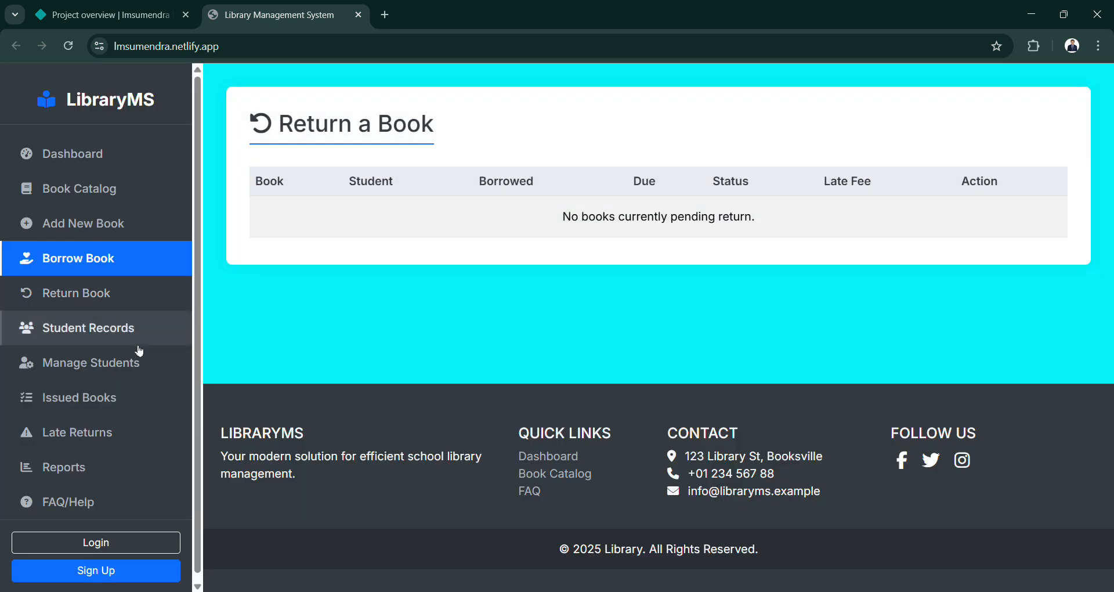
Check the Manage Students and Late Returns pages of the live site, dismissing any alert.
{"action": "left_click", "coordinate": [127, 363]}
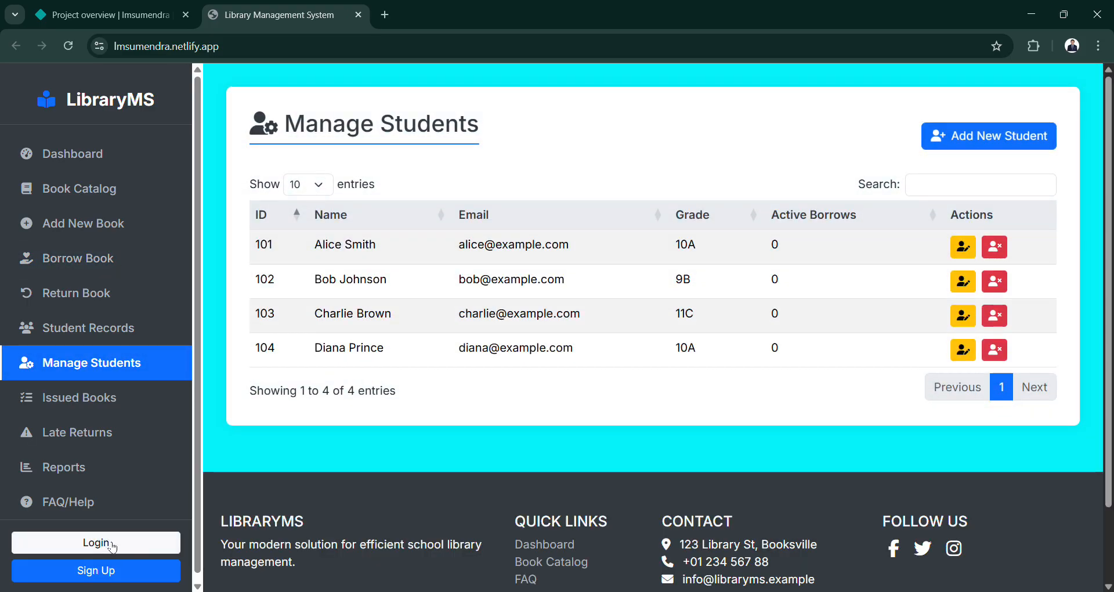
{"action": "left_click", "coordinate": [73, 434]}
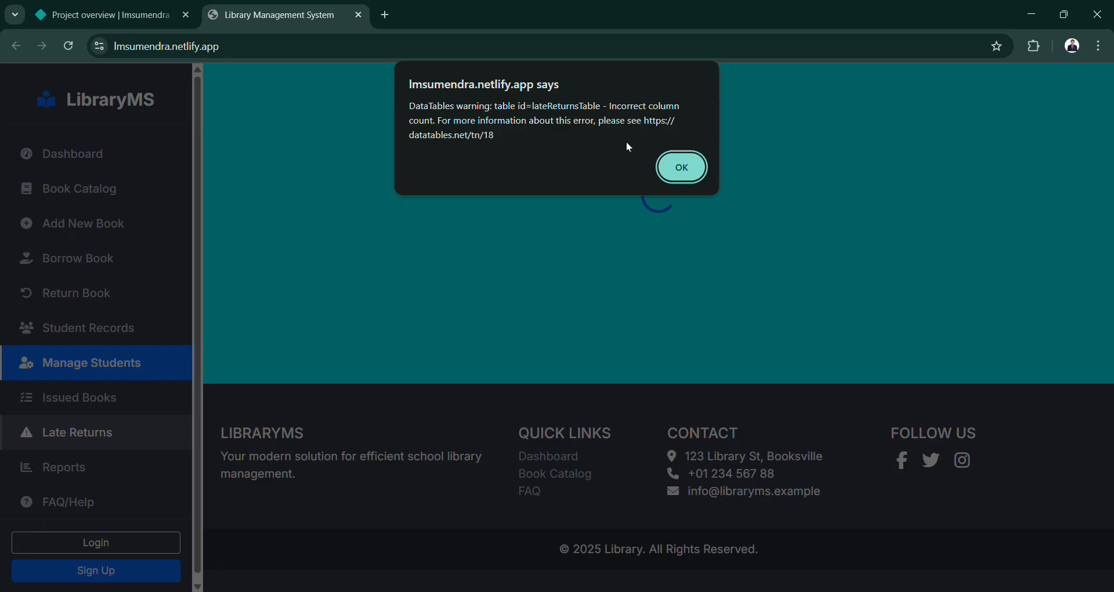
{"action": "left_click", "coordinate": [671, 163]}
Review the live site's Dashboard down to the Quick Stats chart, and open the Add New Book form.
{"action": "left_click", "coordinate": [90, 152]}
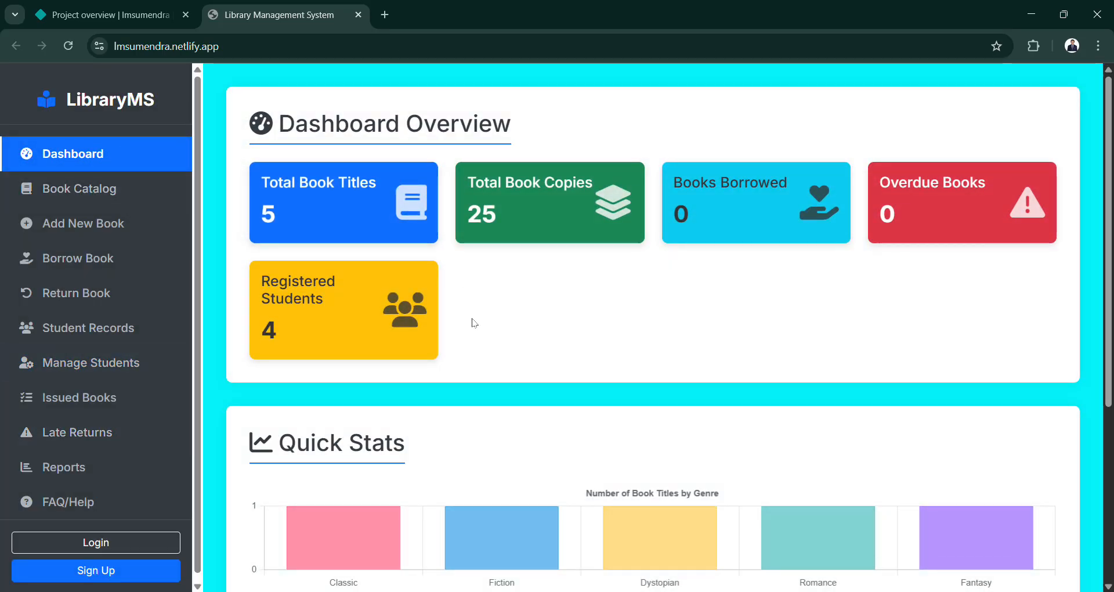
{"action": "scroll", "coordinate": [472, 321], "scroll_direction": "down", "scroll_amount": 4}
{"action": "scroll", "coordinate": [473, 320], "scroll_direction": "up", "scroll_amount": 2}
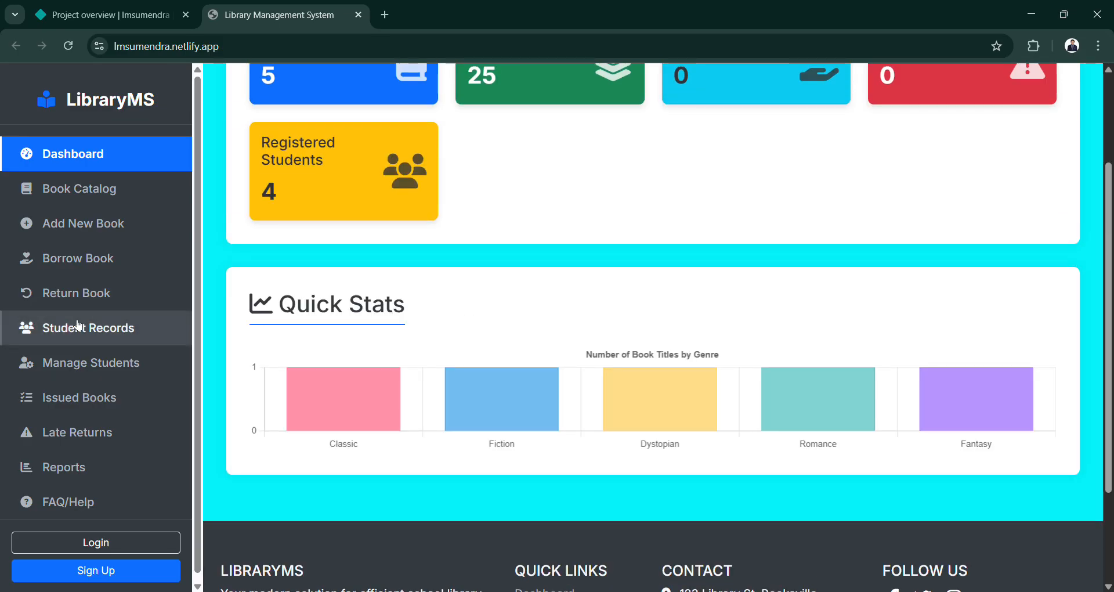
{"action": "left_click", "coordinate": [91, 232]}
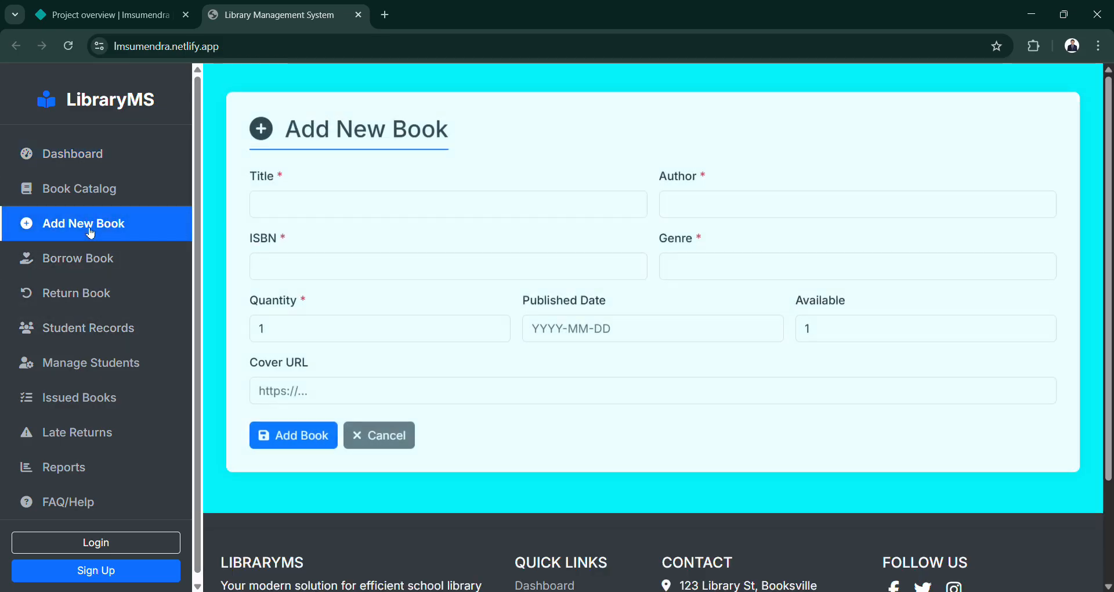
Return to the Netlify project overview and review the site address, project setup steps and production deploys.
{"action": "left_click", "coordinate": [146, 11]}
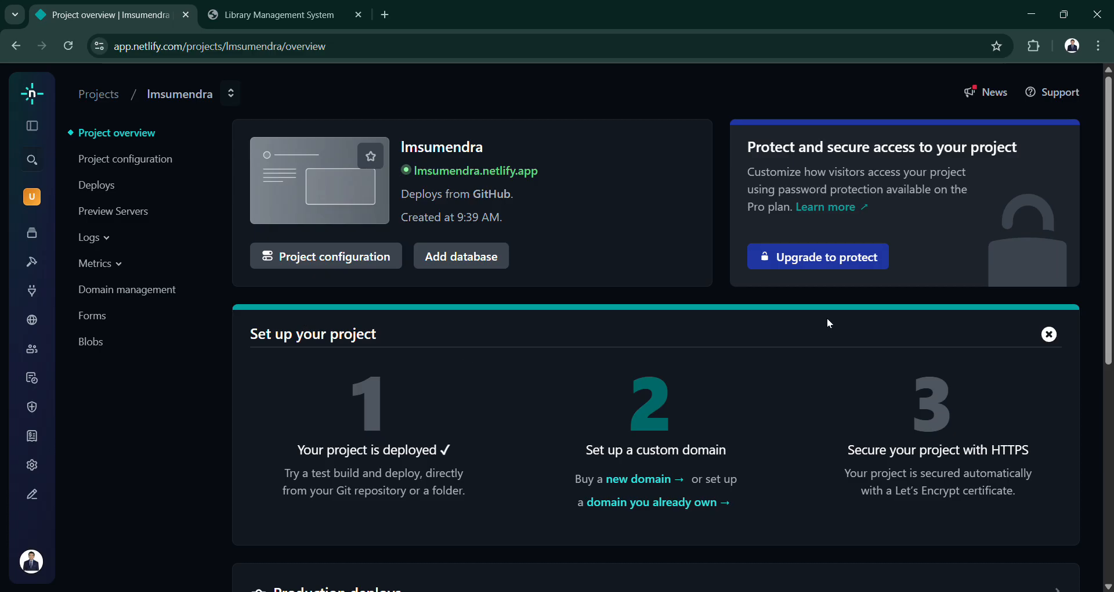
{"action": "scroll", "coordinate": [827, 318], "scroll_direction": "down", "scroll_amount": 1}
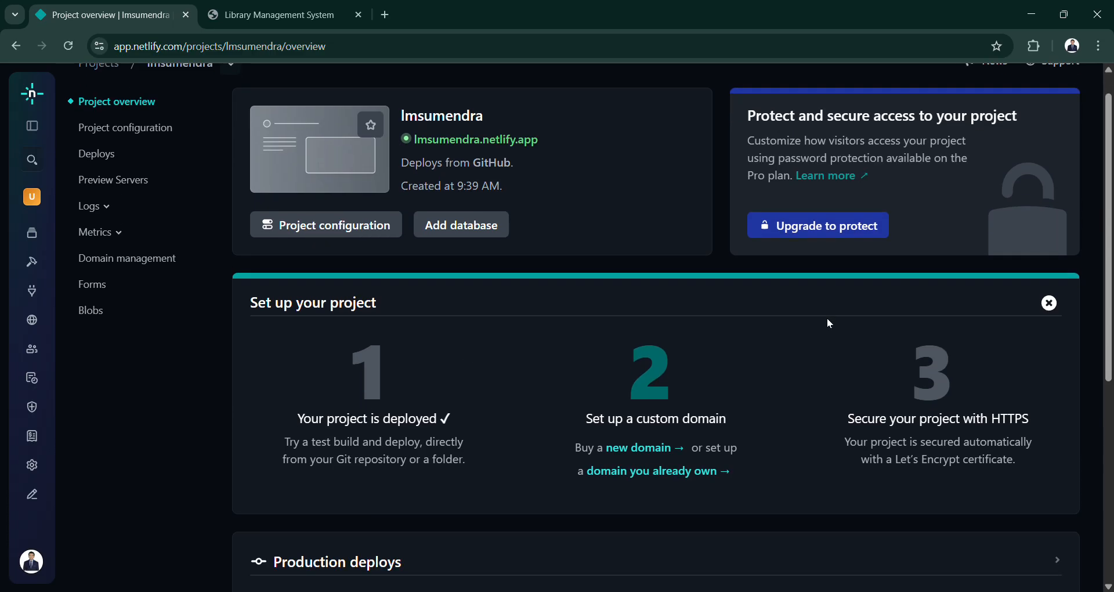
{"action": "scroll", "coordinate": [827, 322], "scroll_direction": "up", "scroll_amount": 1}
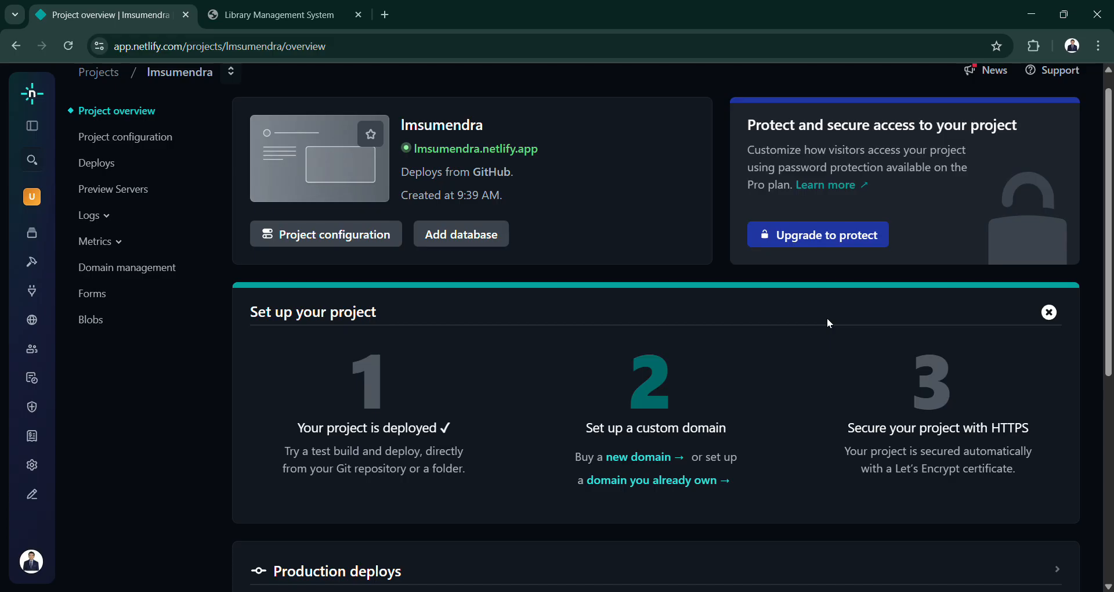
{"action": "scroll", "coordinate": [829, 323], "scroll_direction": "down", "scroll_amount": 2}
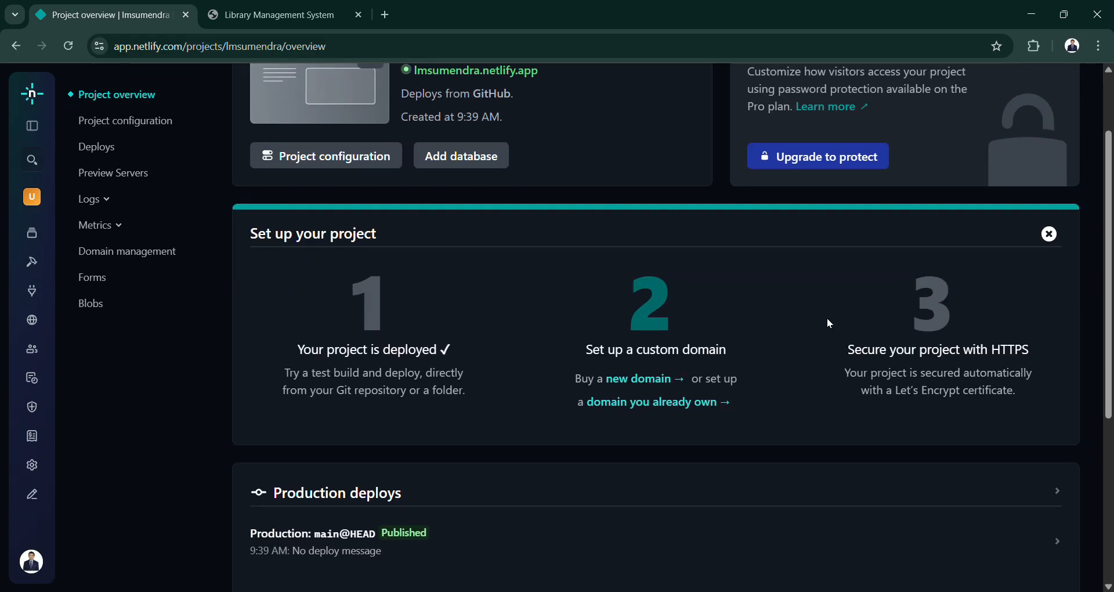
{"action": "scroll", "coordinate": [828, 323], "scroll_direction": "up", "scroll_amount": 3}
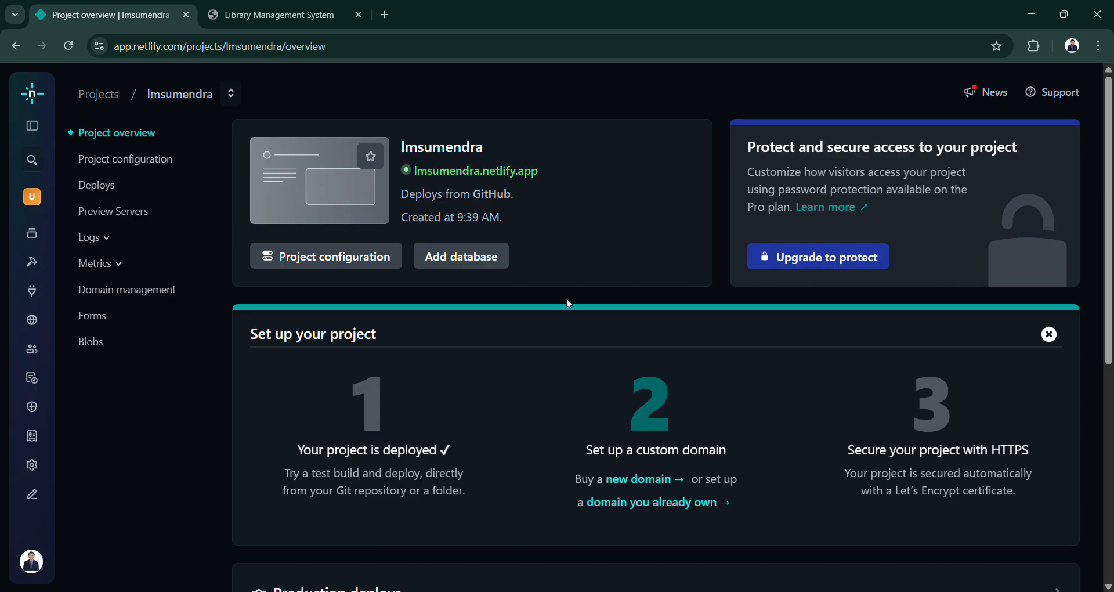
{"action": "scroll", "coordinate": [710, 409], "scroll_direction": "down", "scroll_amount": 5}
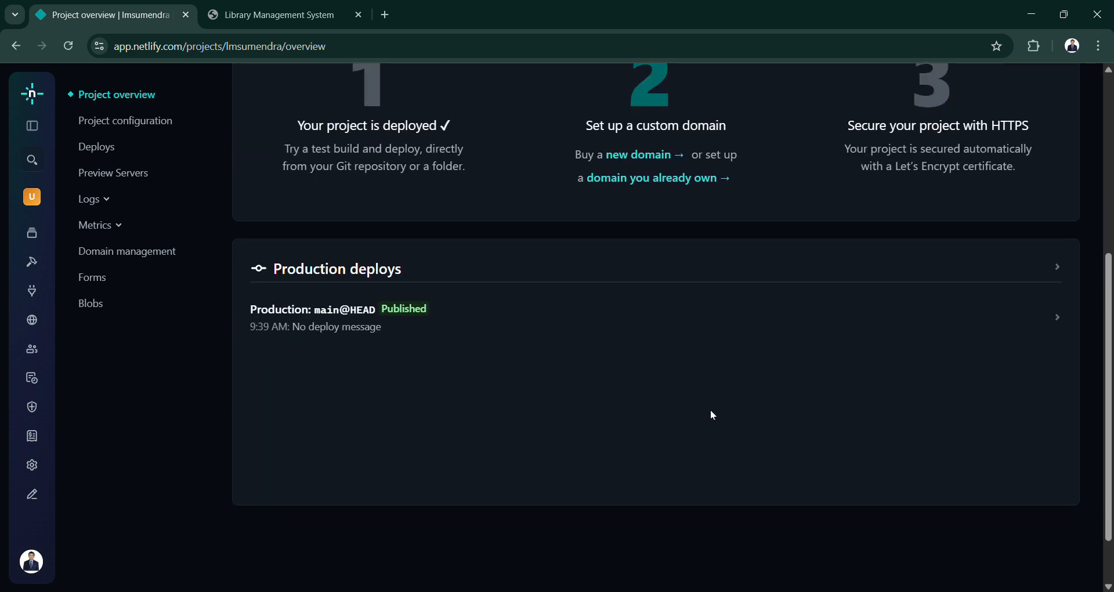
{"action": "scroll", "coordinate": [778, 313], "scroll_direction": "up", "scroll_amount": 4}
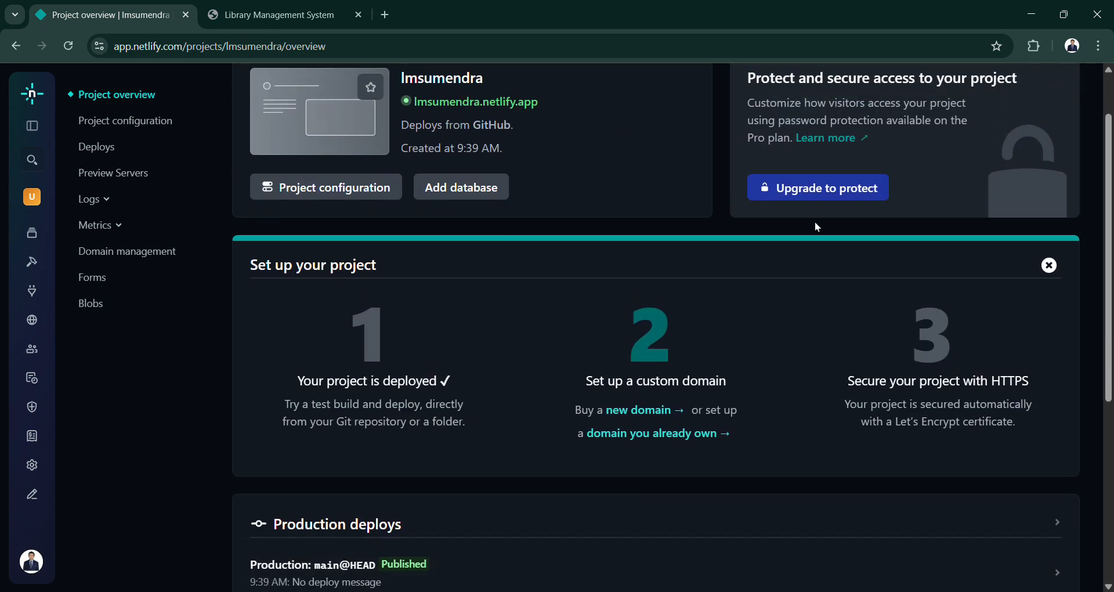
{"action": "scroll", "coordinate": [817, 226], "scroll_direction": "up", "scroll_amount": 1}
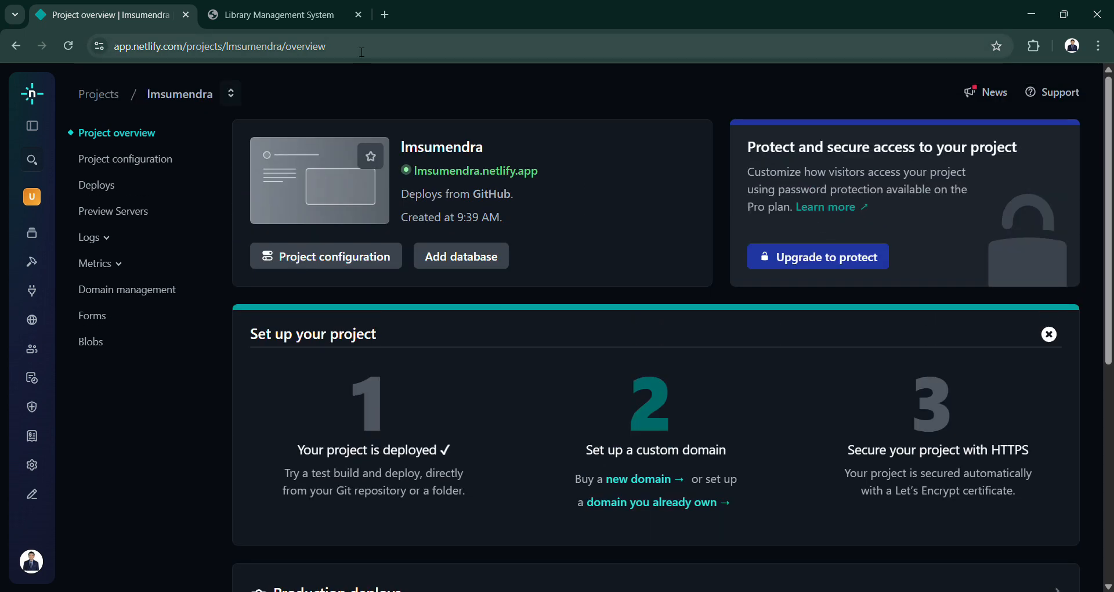